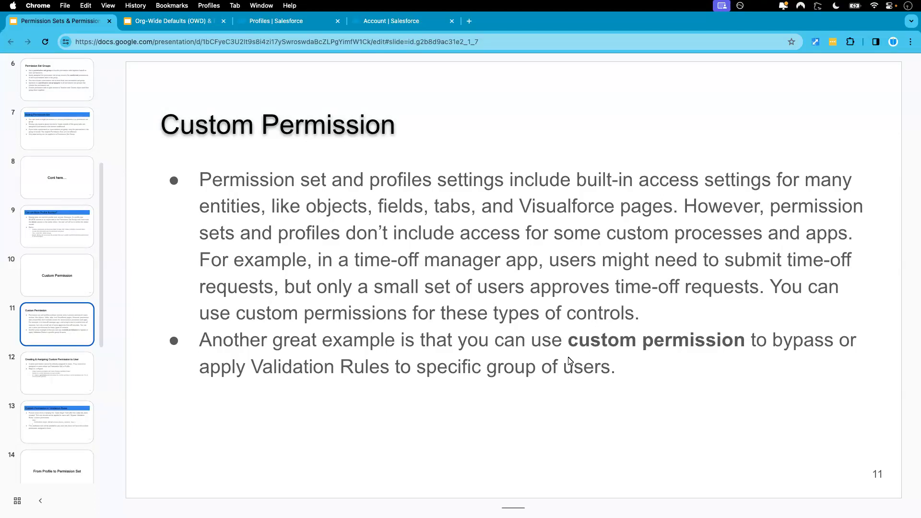
- Review slides 12 and 13 on custom permissions, and examine the profile conditions in the Account validation rule's formula
{"action": "left_click", "coordinate": [71, 367]}
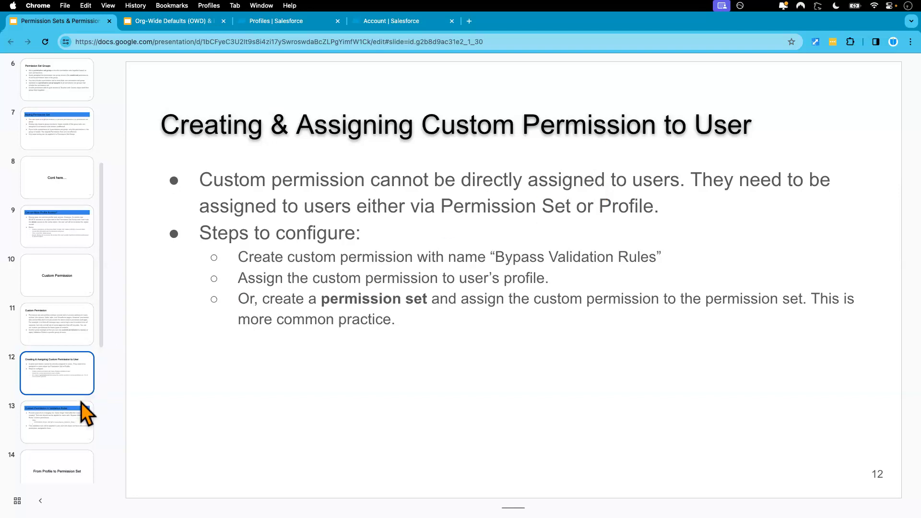
{"action": "left_click", "coordinate": [70, 428]}
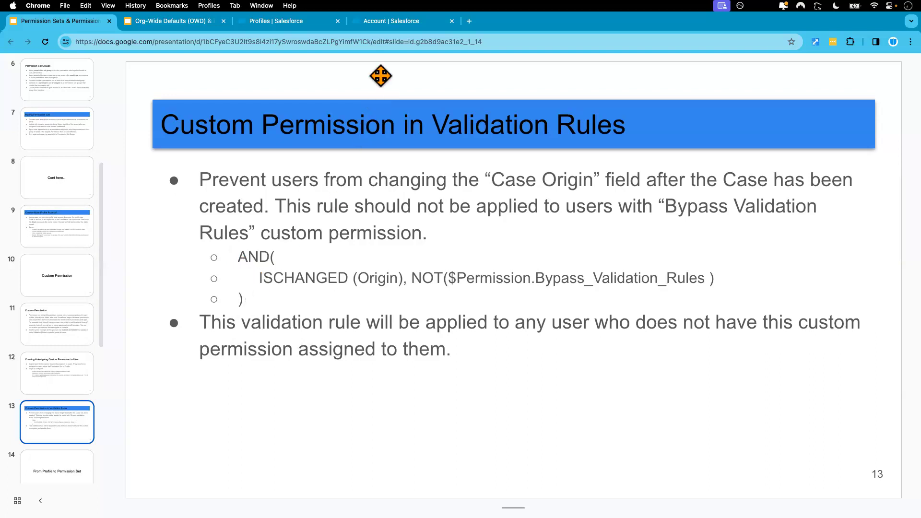
{"action": "left_click", "coordinate": [394, 22]}
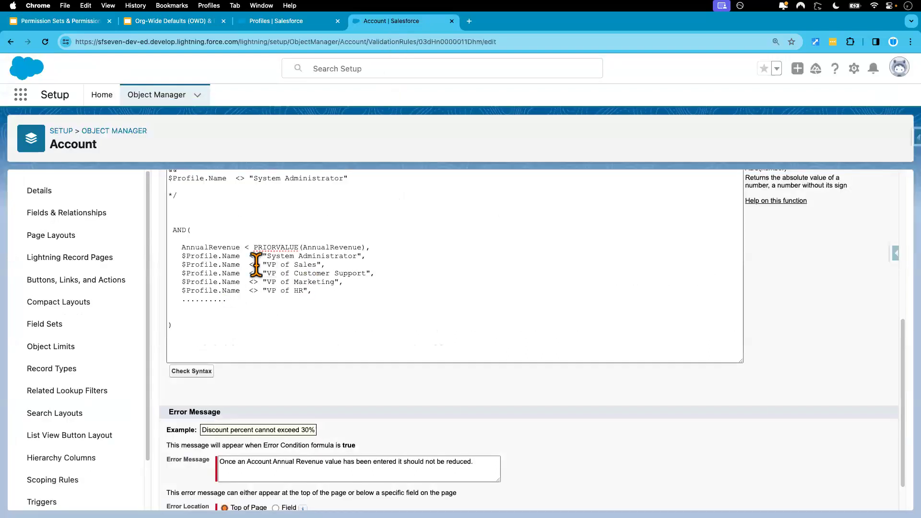
{"action": "scroll", "coordinate": [317, 302], "scroll_direction": "down", "scroll_amount": 1}
{"action": "scroll", "coordinate": [317, 302], "scroll_direction": "up", "scroll_amount": 1}
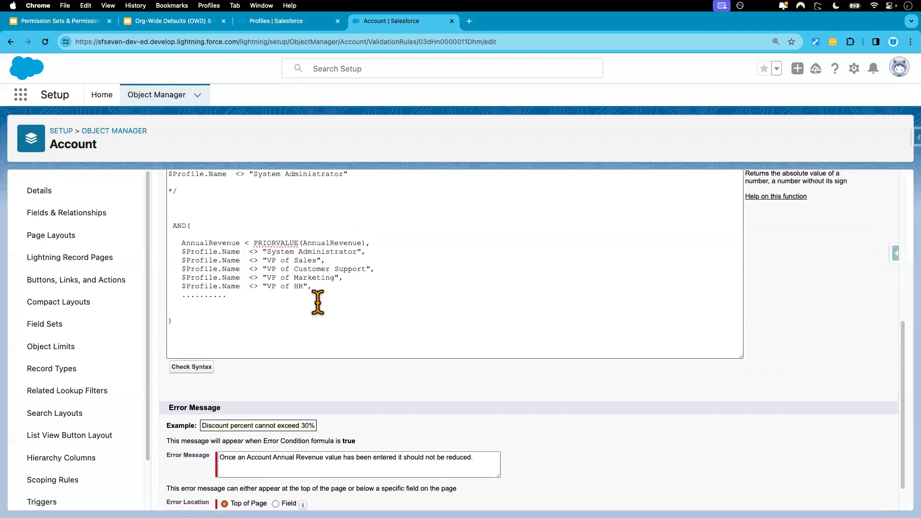
{"action": "left_click_drag", "start_coordinate": [172, 228], "coordinate": [211, 325]}
{"action": "left_click", "coordinate": [309, 304]}
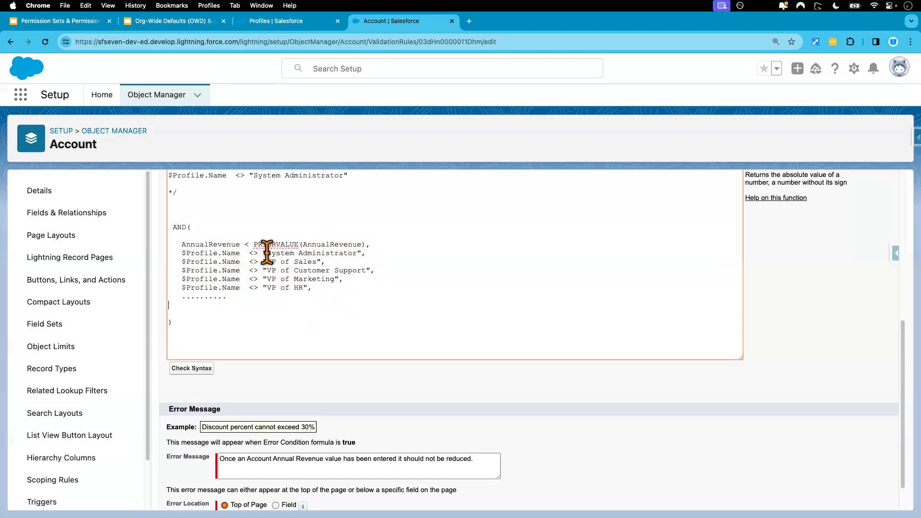
{"action": "left_click_drag", "start_coordinate": [268, 253], "coordinate": [360, 251]}
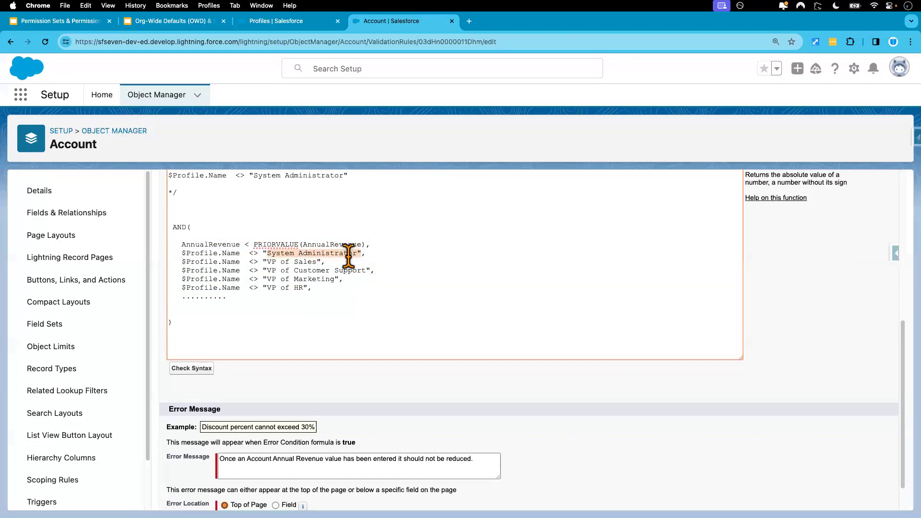
{"action": "left_click_drag", "start_coordinate": [268, 261], "coordinate": [364, 273]}
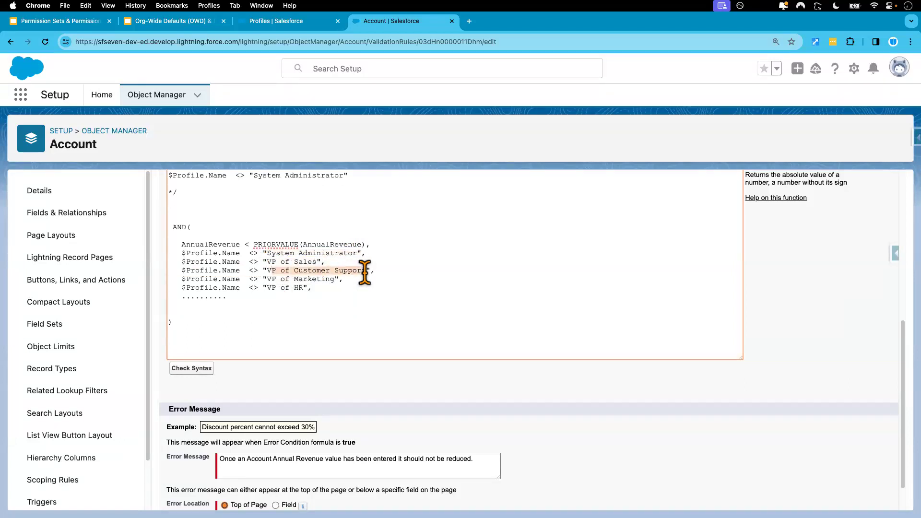
{"action": "left_click", "coordinate": [317, 289]}
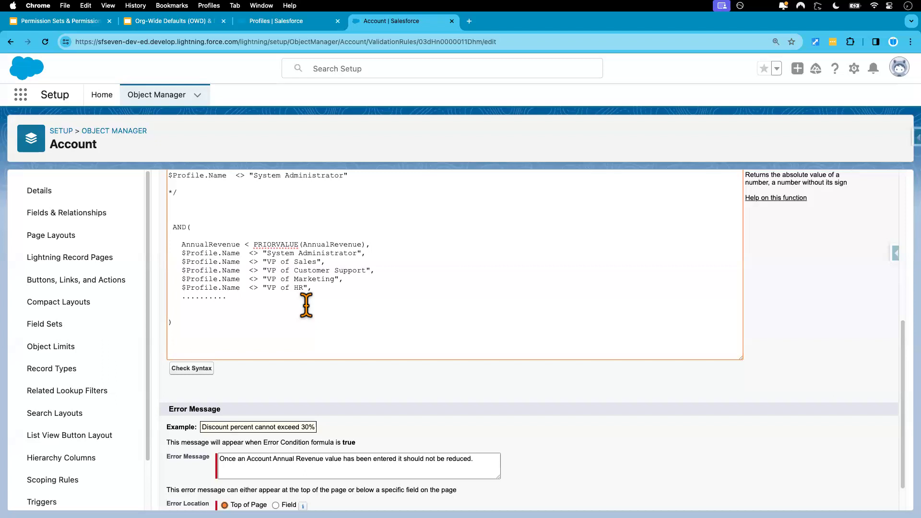
{"action": "scroll", "coordinate": [306, 305], "scroll_direction": "up", "scroll_amount": 1}
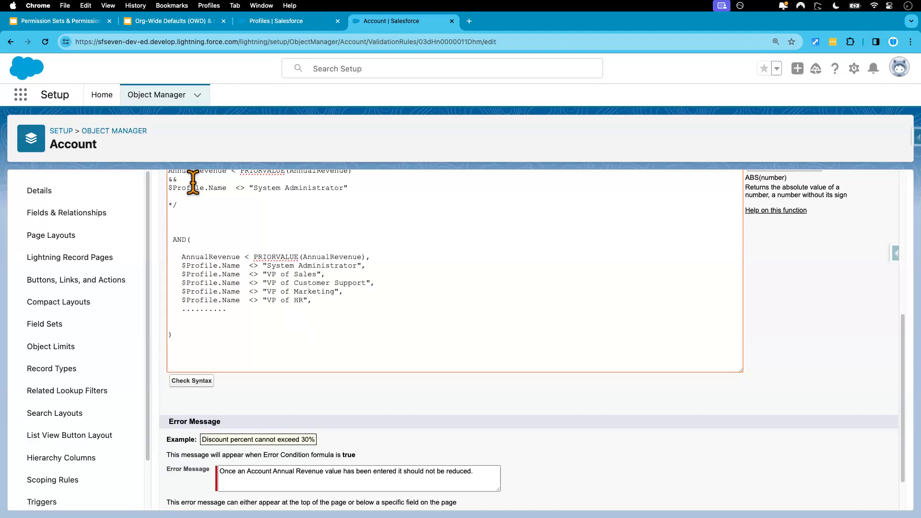
- Replace the profile-name conditions in the Account rule's AND formula with NOT($Permission.Bypass_Validation_Rules ), copied from slide 13
{"action": "left_click", "coordinate": [79, 22]}
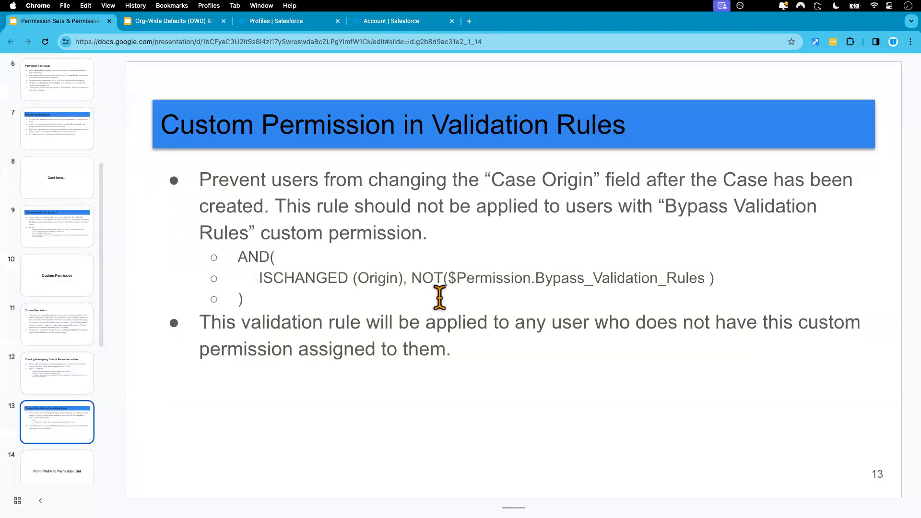
{"action": "left_click_drag", "start_coordinate": [412, 278], "coordinate": [705, 278]}
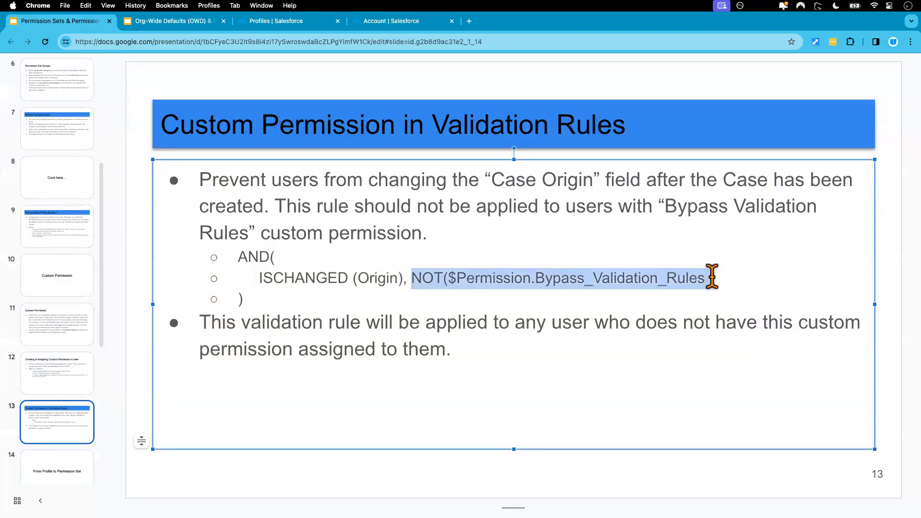
{"action": "left_click", "coordinate": [392, 23]}
{"action": "left_click_drag", "start_coordinate": [229, 310], "coordinate": [181, 266]}
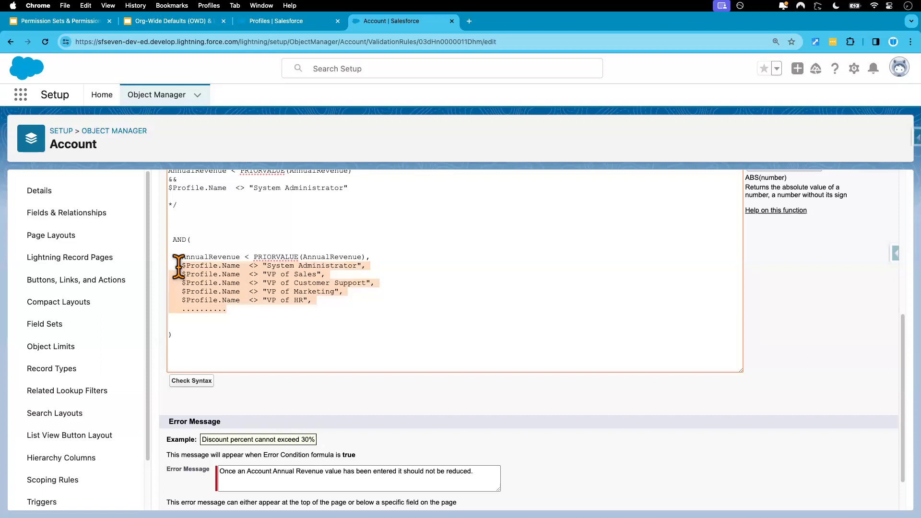
{"action": "key", "text": "BackSpace"}
{"action": "type", "text": "NOT($Permission.Bypass_Validation_Rules )"}
{"action": "left_click", "coordinate": [171, 265]}
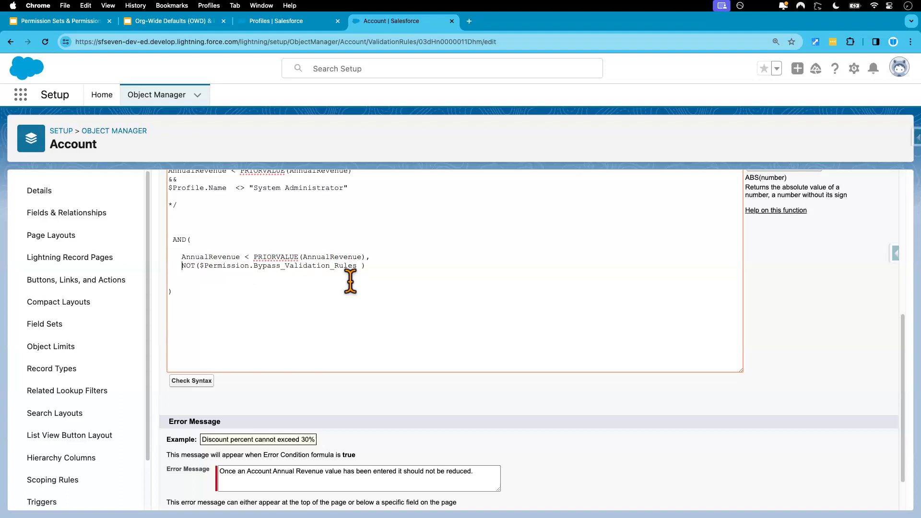
- Copy the custom permission name "Bypass Validation Rules" from the first bullet of slide 13
{"action": "left_click", "coordinate": [75, 24]}
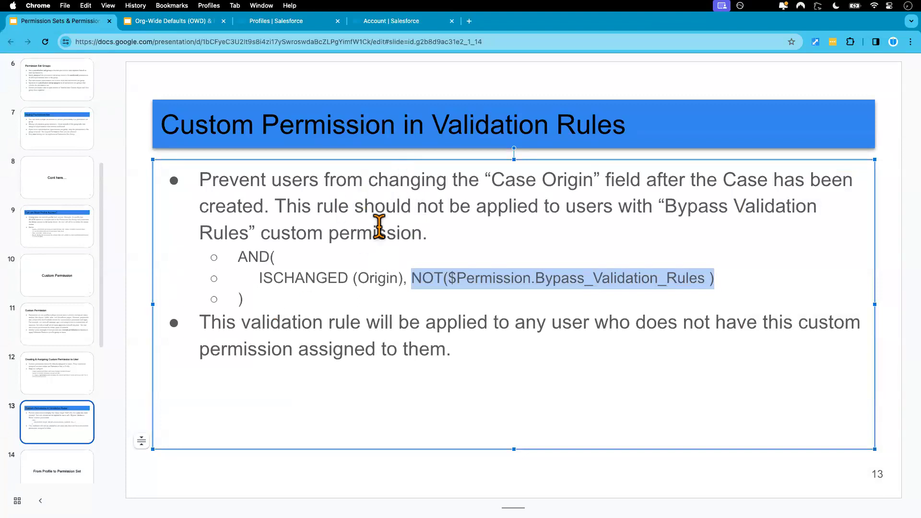
{"action": "left_click_drag", "start_coordinate": [246, 299], "coordinate": [233, 259]}
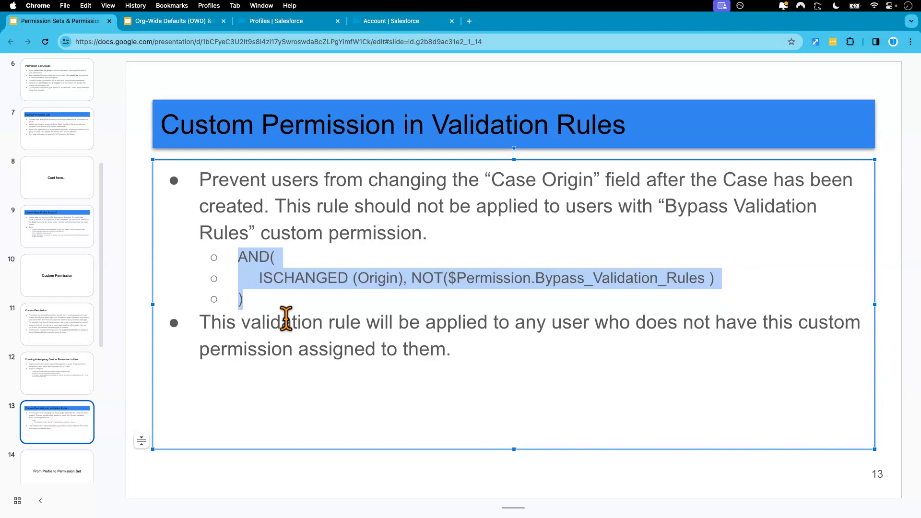
{"action": "left_click_drag", "start_coordinate": [663, 207], "coordinate": [248, 232]}
{"action": "key", "text": "super+c"}
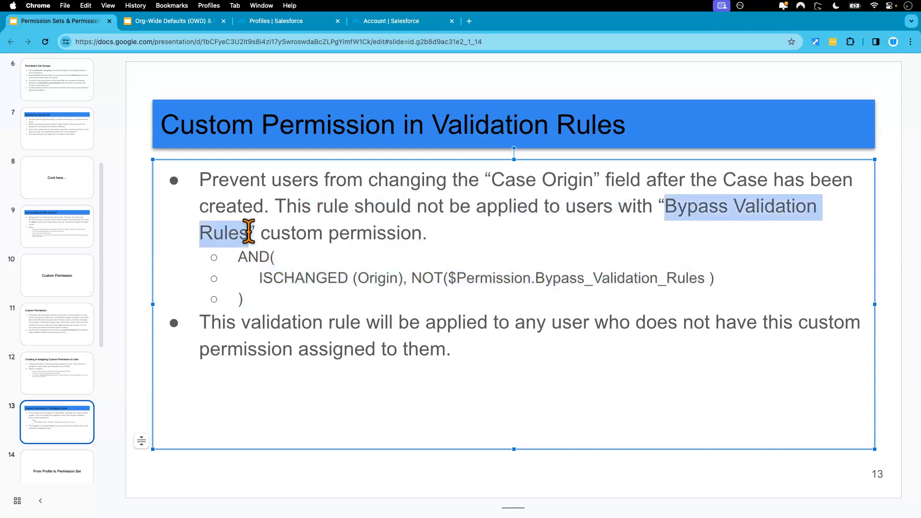
- Search Salesforce Setup for "custom" and open the Custom Permissions page
{"action": "left_click", "coordinate": [284, 21]}
{"action": "left_click", "coordinate": [83, 129]}
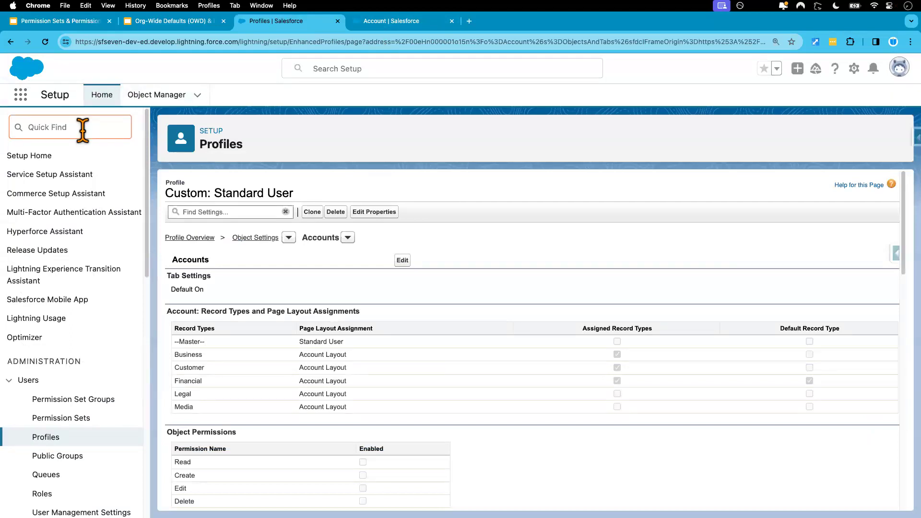
{"action": "type", "text": "custome"}
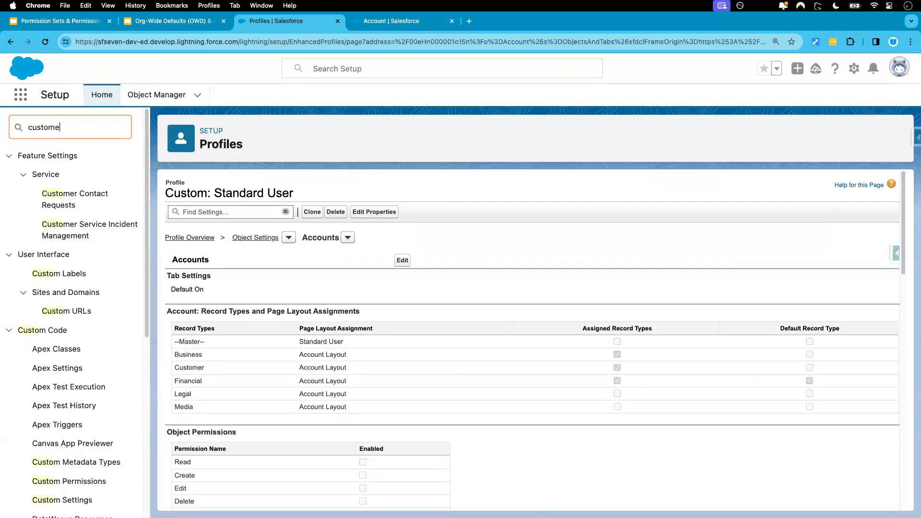
{"action": "key", "text": "BackSpace"}
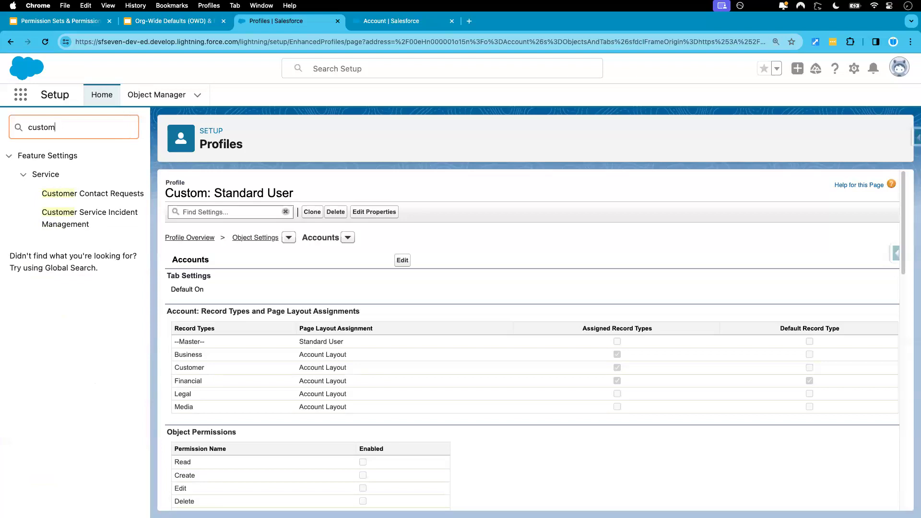
{"action": "scroll", "coordinate": [102, 316], "scroll_direction": "down", "scroll_amount": 3}
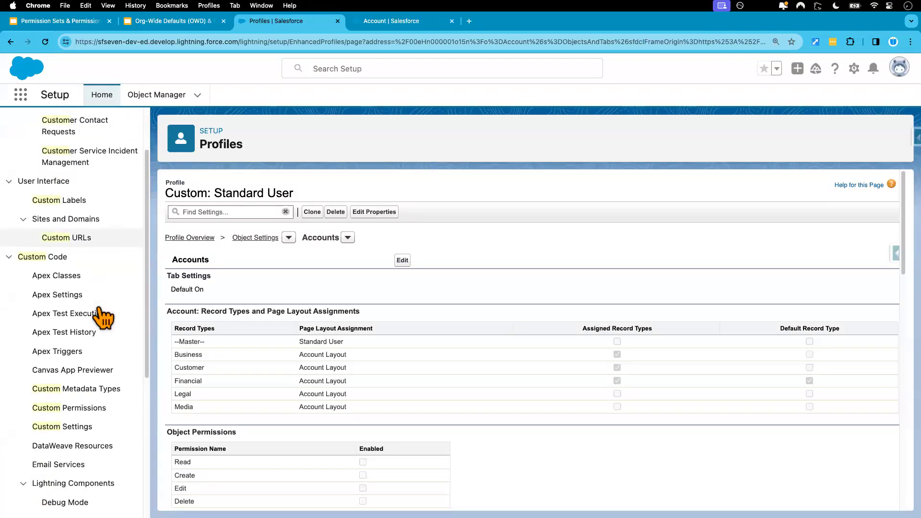
{"action": "left_click", "coordinate": [79, 413]}
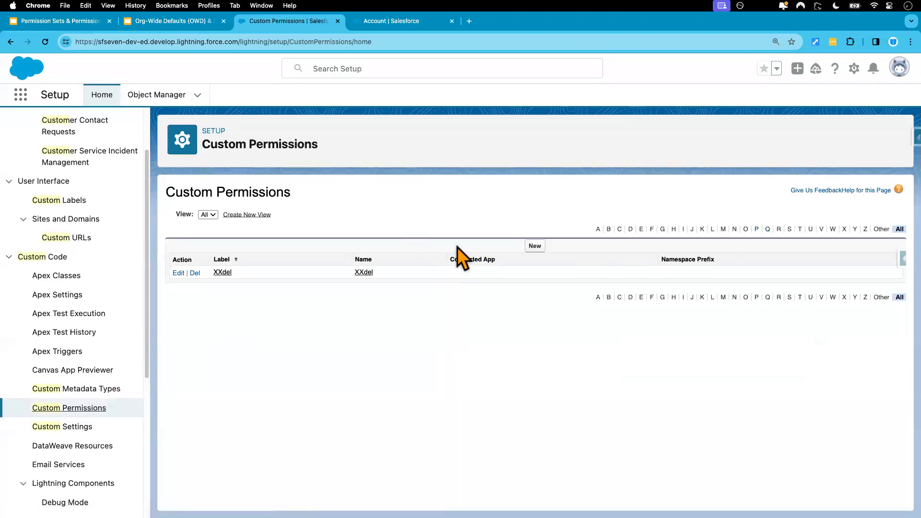
- Start a new custom permission and paste the label Bypass Validation Rules, letting the API name fill in
{"action": "left_click", "coordinate": [533, 246]}
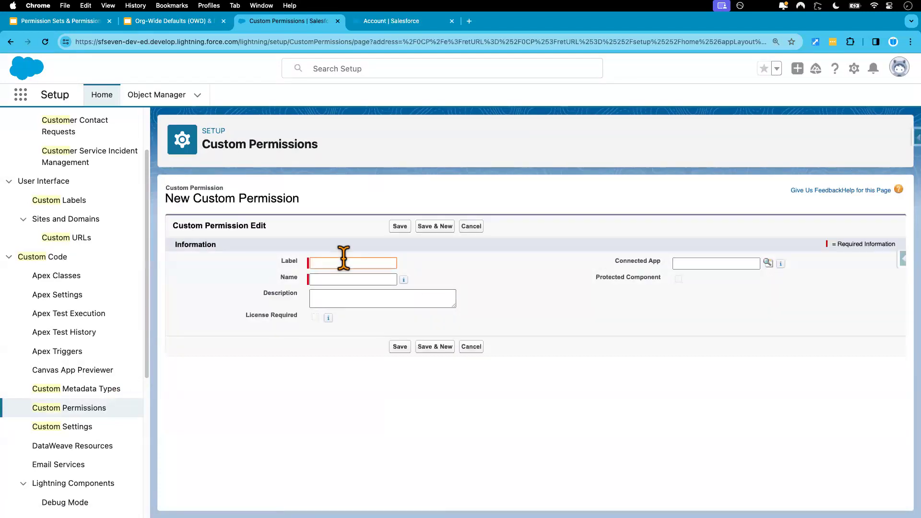
{"action": "key", "text": "super+v"}
{"action": "left_click", "coordinate": [477, 260]}
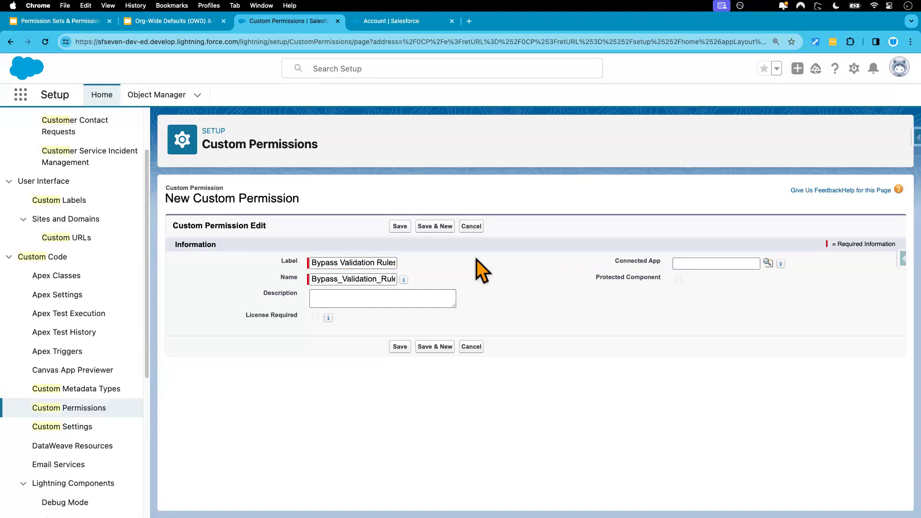
- Enter the description "This permission will allow users to bypass validation rules." and save the custom permission
{"action": "left_click", "coordinate": [362, 298]}
{"action": "type", "text": "This perm"}
{"action": "type", "text": "ission viwill allow users to by pa"}
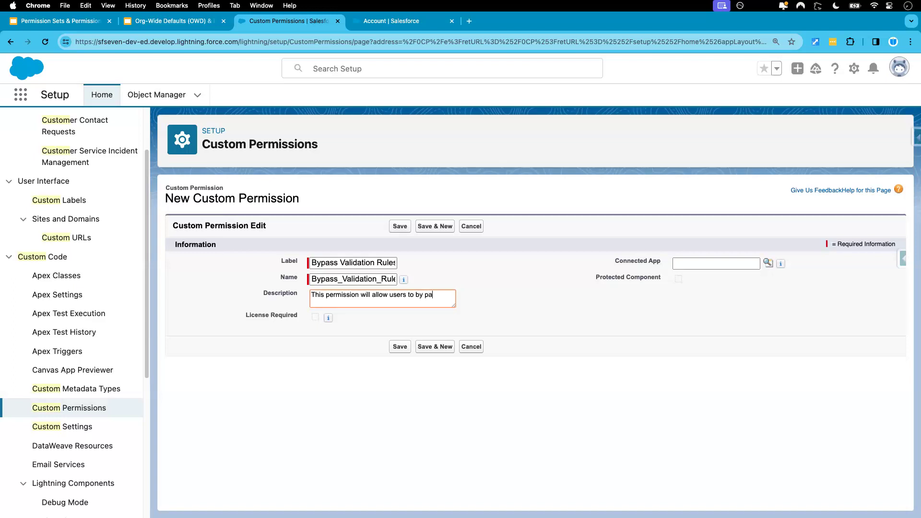
{"action": "type", "text": "ss validation rules."}
{"action": "left_click", "coordinate": [425, 296]}
{"action": "key", "text": "BackSpace"}
{"action": "left_click", "coordinate": [491, 300]}
{"action": "left_click", "coordinate": [400, 347]}
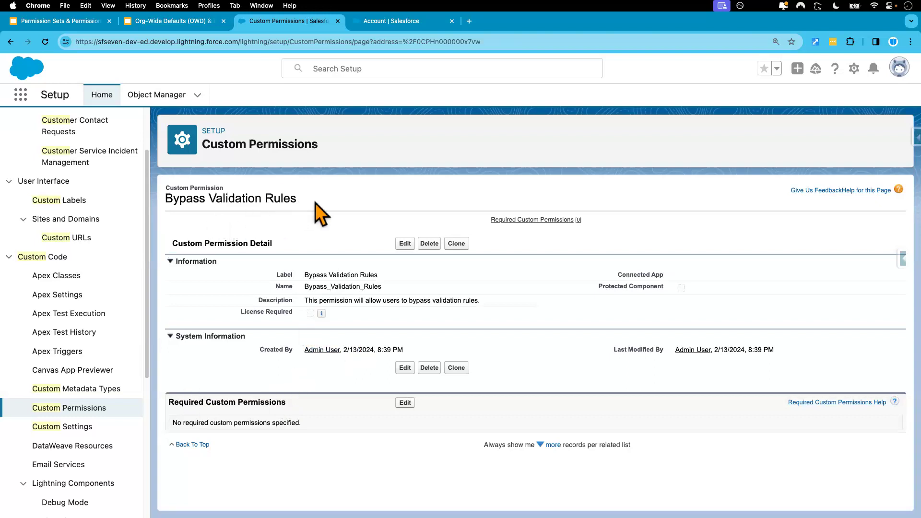
{"action": "left_click_drag", "start_coordinate": [315, 203], "coordinate": [165, 195]}
{"action": "left_click_drag", "start_coordinate": [298, 198], "coordinate": [167, 196]}
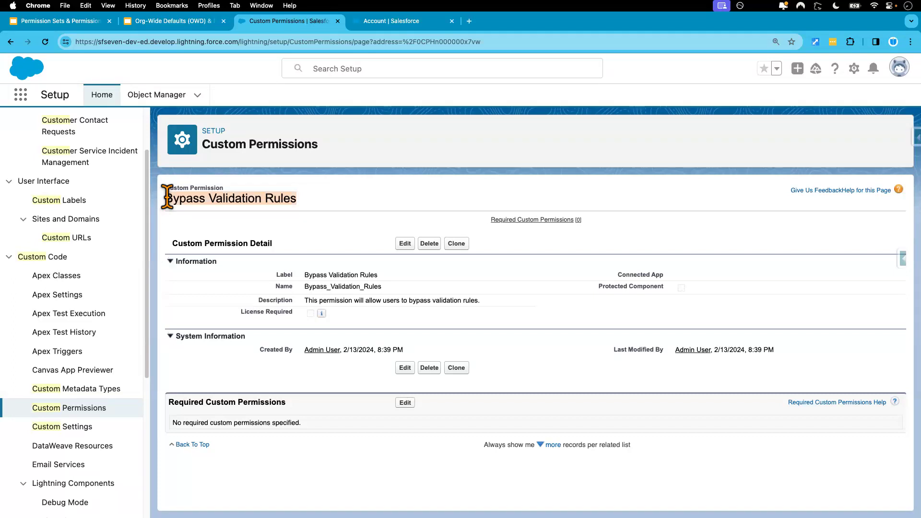
{"action": "left_click", "coordinate": [292, 200]}
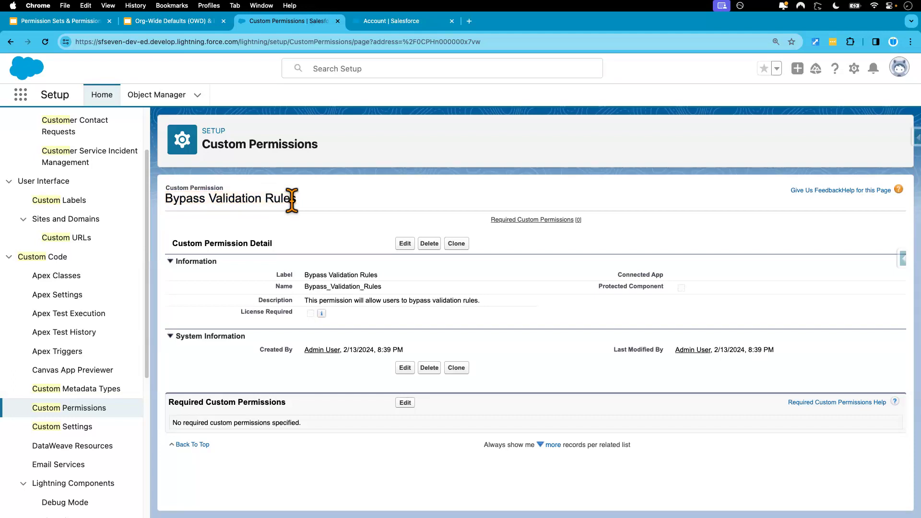
{"action": "left_click_drag", "start_coordinate": [303, 203], "coordinate": [165, 200]}
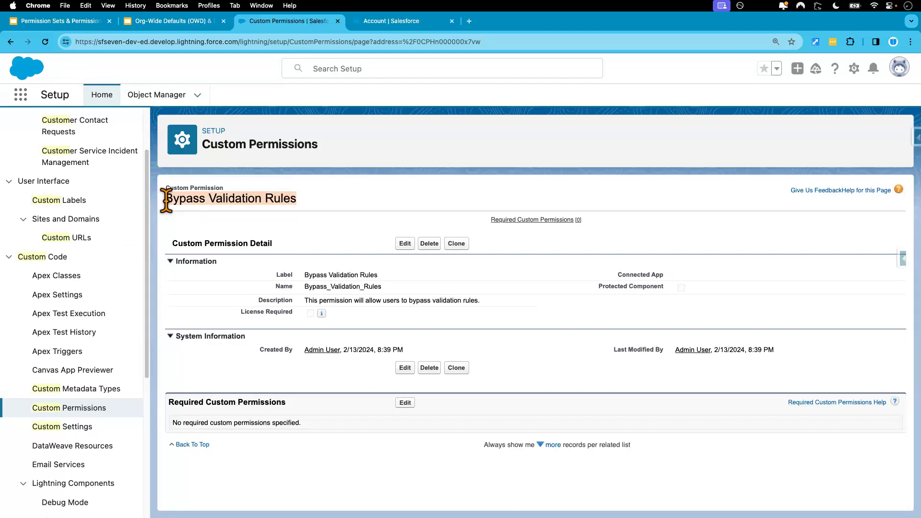
- Search Setup for "user", open the Users list, and open the Custom: Standard User profile
{"action": "scroll", "coordinate": [120, 317], "scroll_direction": "up", "scroll_amount": 3}
{"action": "double_click", "coordinate": [75, 129]}
{"action": "type", "text": "user"}
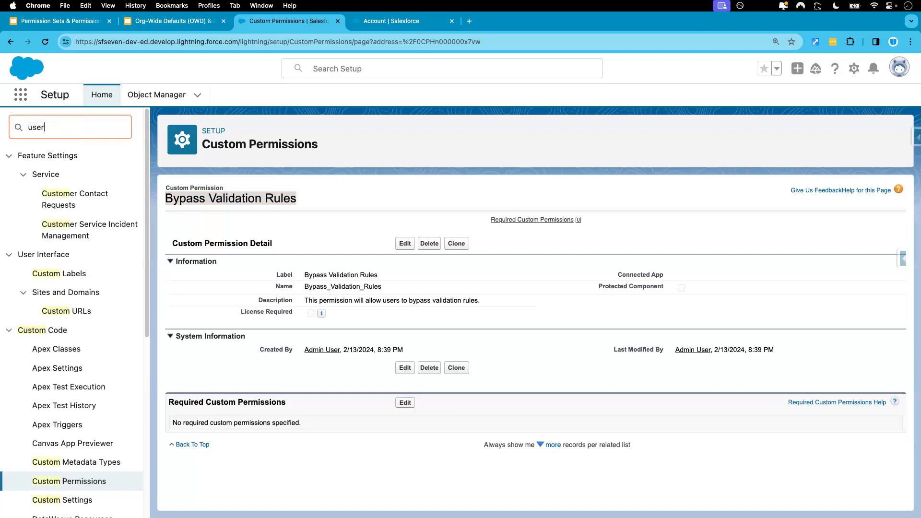
{"action": "left_click", "coordinate": [43, 307]}
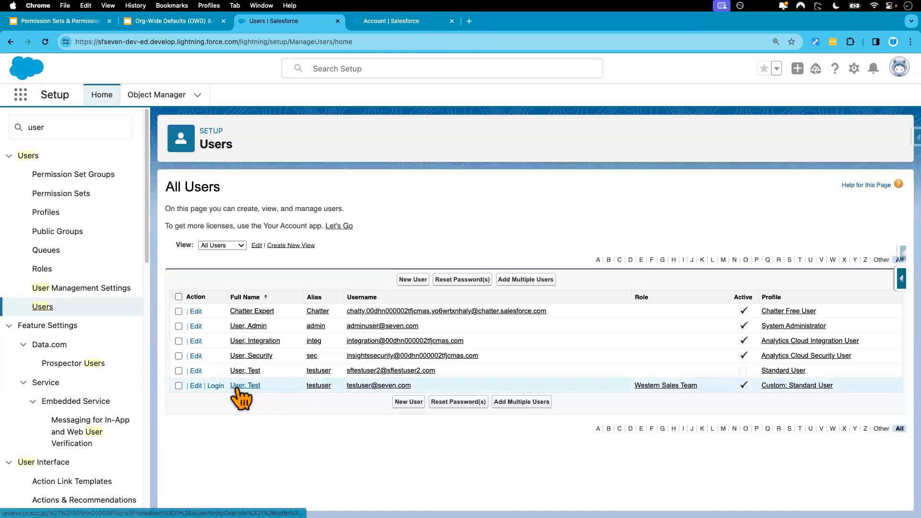
{"action": "left_click", "coordinate": [792, 386]}
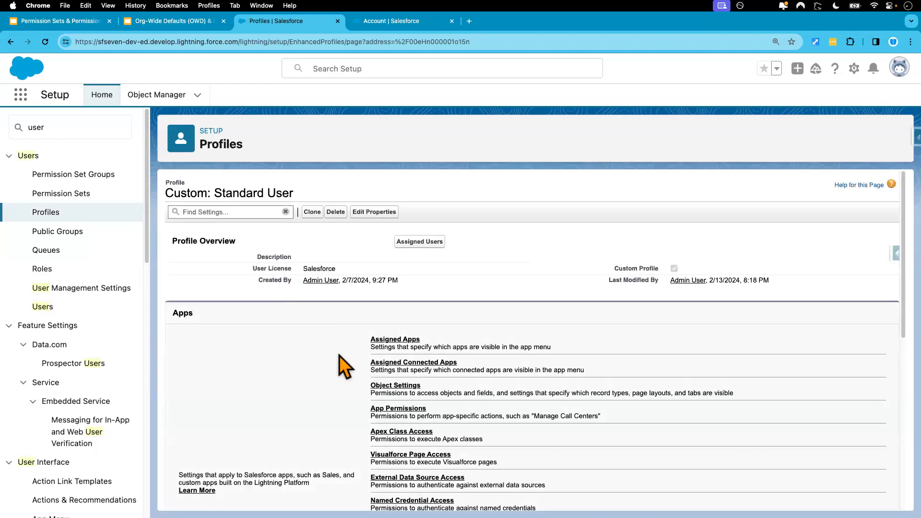
- Enable the Bypass Validation Rules custom permission in the Custom: Standard User profile and save the assignment
{"action": "scroll", "coordinate": [339, 367], "scroll_direction": "down", "scroll_amount": 2}
{"action": "scroll", "coordinate": [339, 363], "scroll_direction": "down", "scroll_amount": 2}
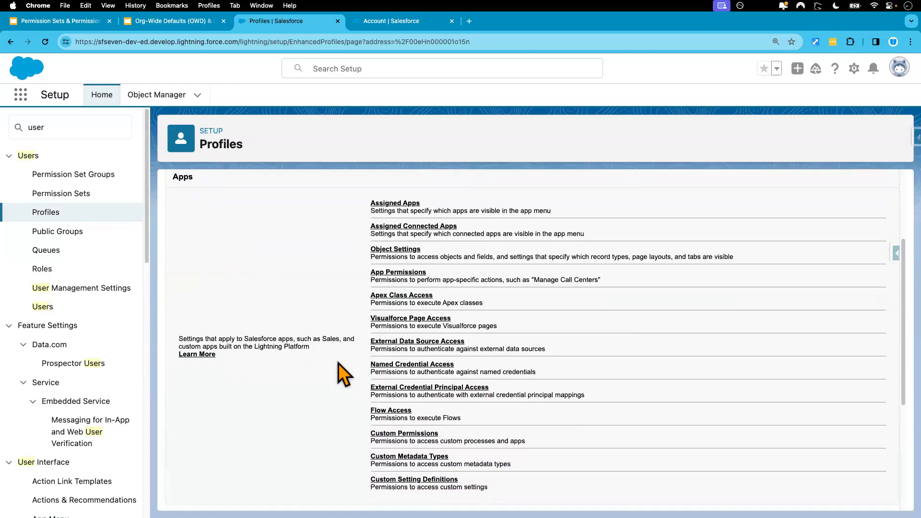
{"action": "left_click", "coordinate": [417, 439]}
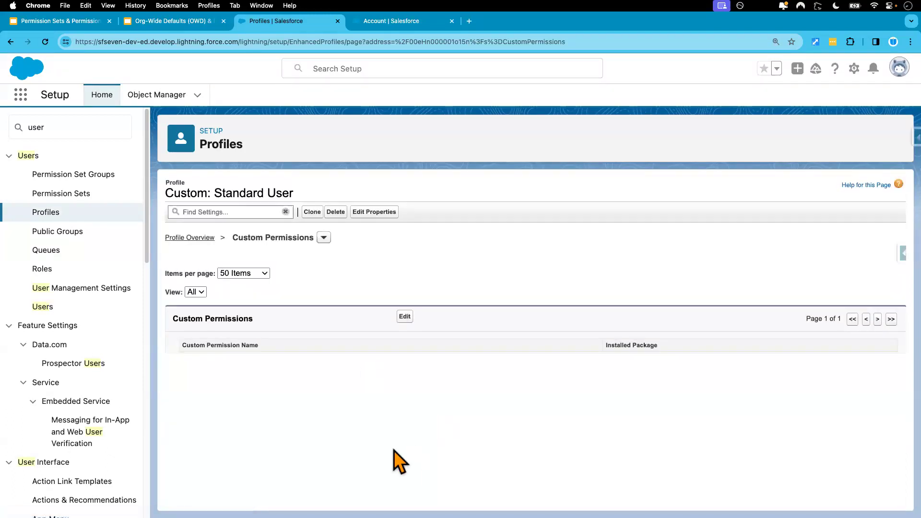
{"action": "left_click", "coordinate": [405, 318]}
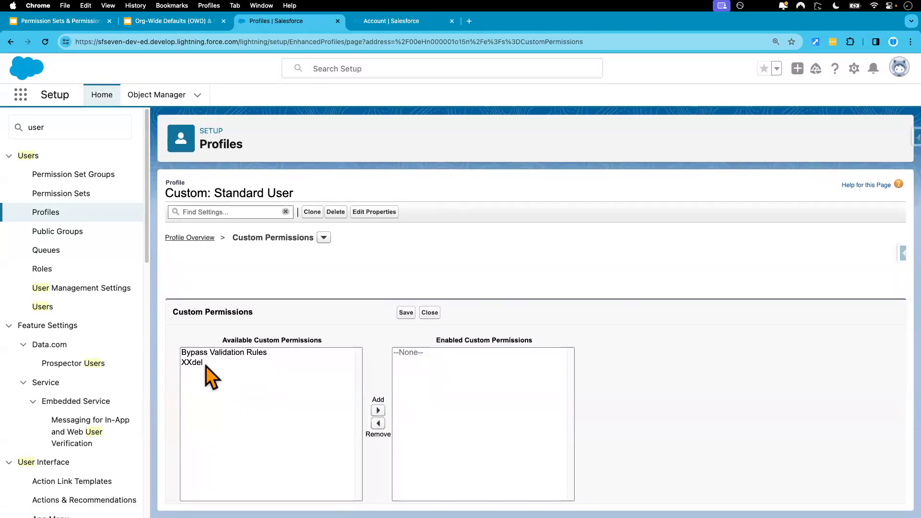
{"action": "left_click", "coordinate": [189, 353]}
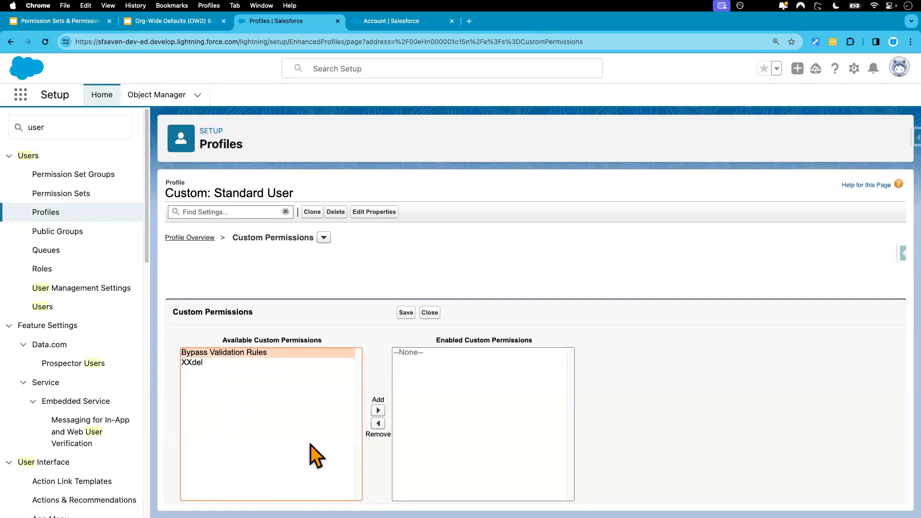
{"action": "left_click", "coordinate": [378, 410]}
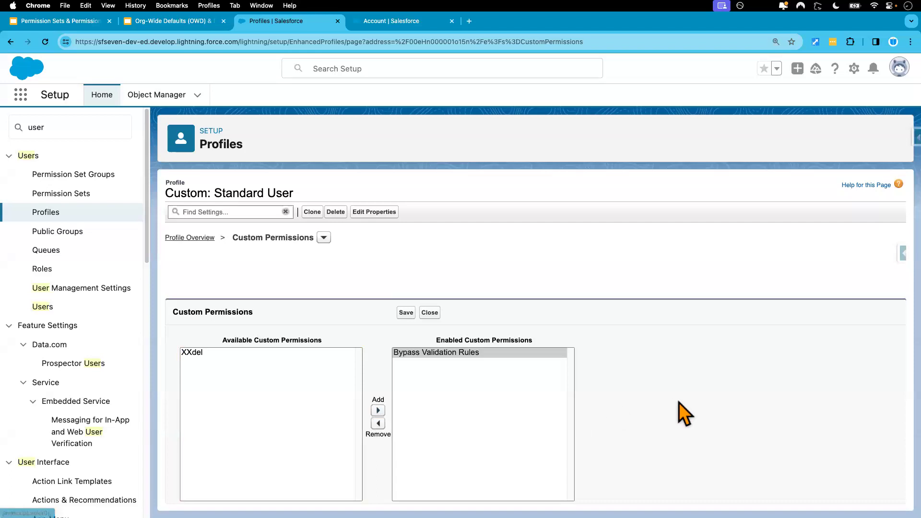
{"action": "left_click", "coordinate": [407, 313]}
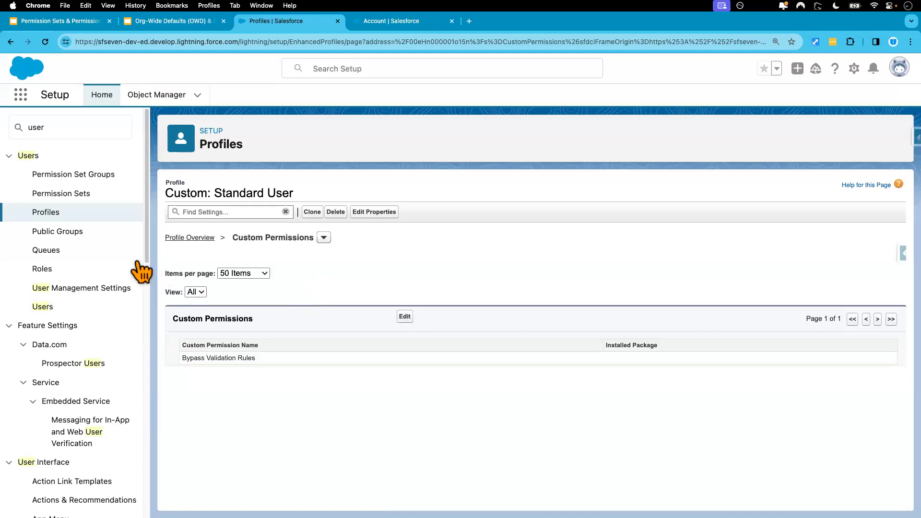
- Return to the Profiles list, look through the available profiles, and open the System Administrator profile
{"action": "left_click", "coordinate": [46, 212]}
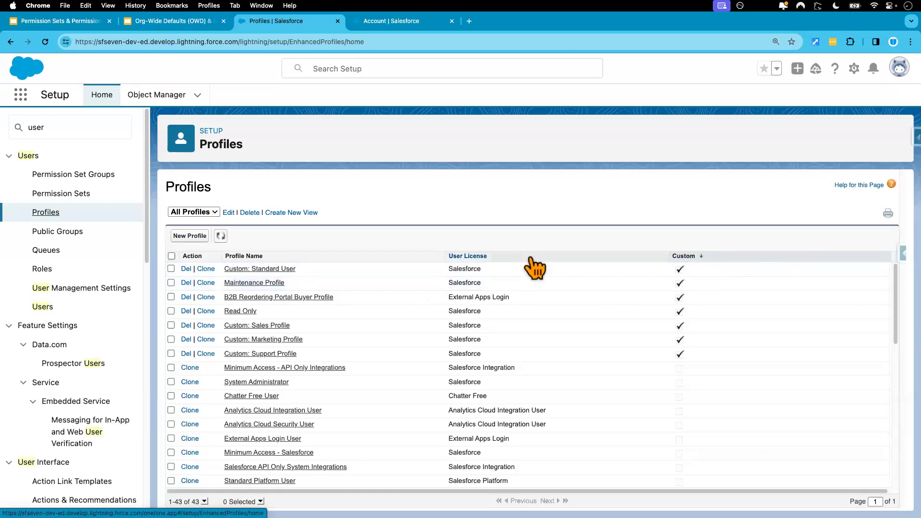
{"action": "scroll", "coordinate": [302, 384], "scroll_direction": "down", "scroll_amount": 5}
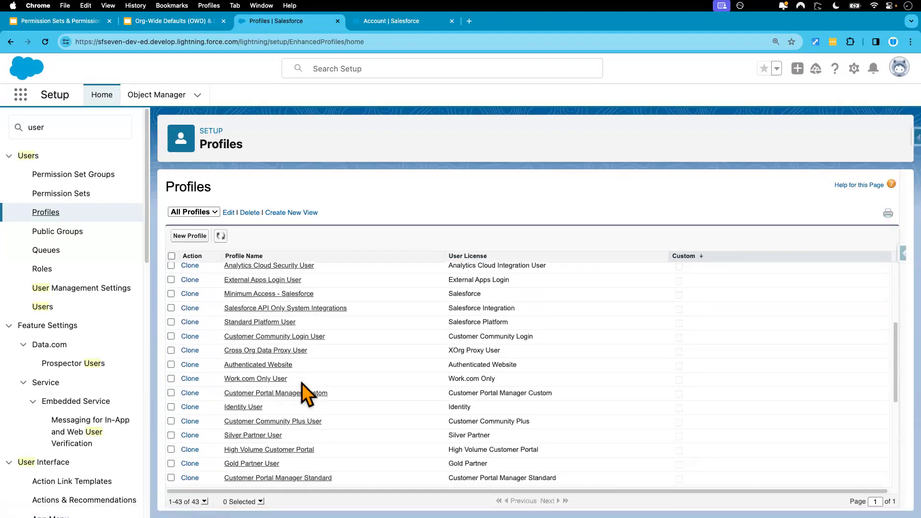
{"action": "scroll", "coordinate": [307, 394], "scroll_direction": "down", "scroll_amount": 3}
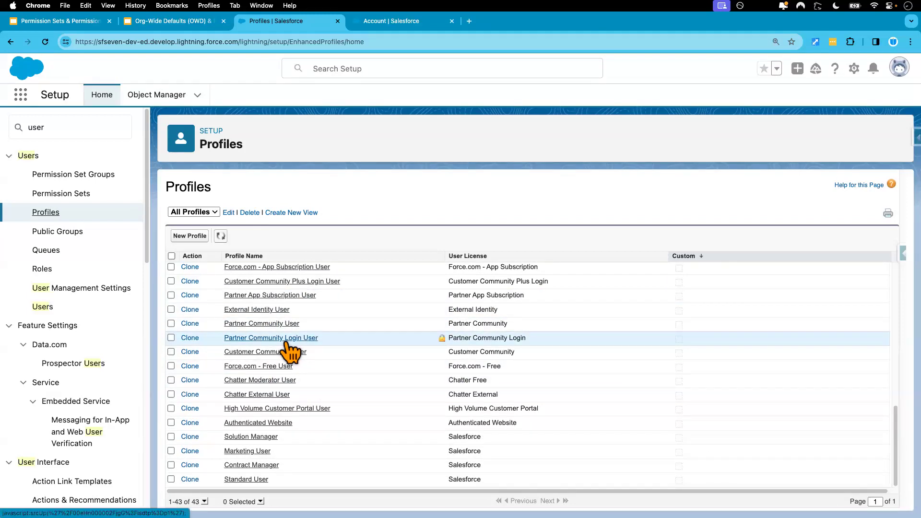
{"action": "scroll", "coordinate": [291, 351], "scroll_direction": "up", "scroll_amount": 3}
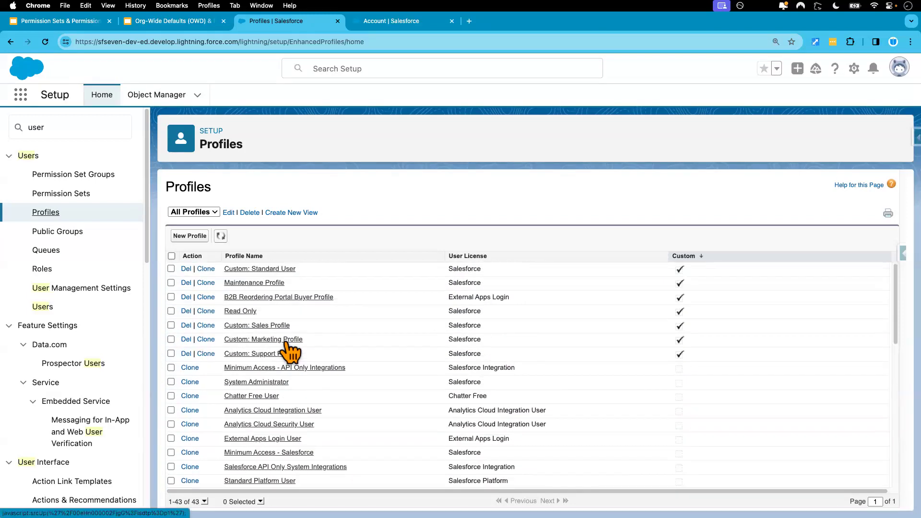
{"action": "left_click", "coordinate": [267, 384]}
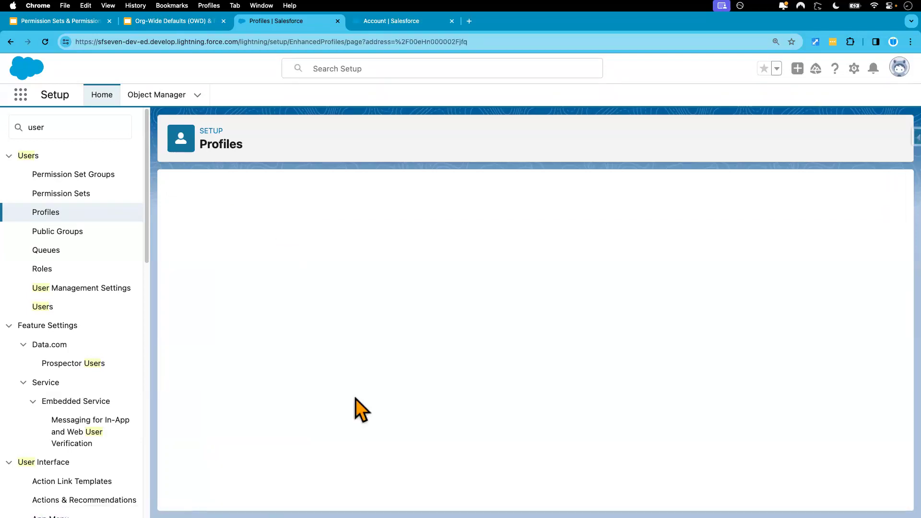
- Enable the Bypass Validation Rules custom permission in the System Administrator profile and save the assignment
{"action": "scroll", "coordinate": [475, 390], "scroll_direction": "down", "scroll_amount": 5}
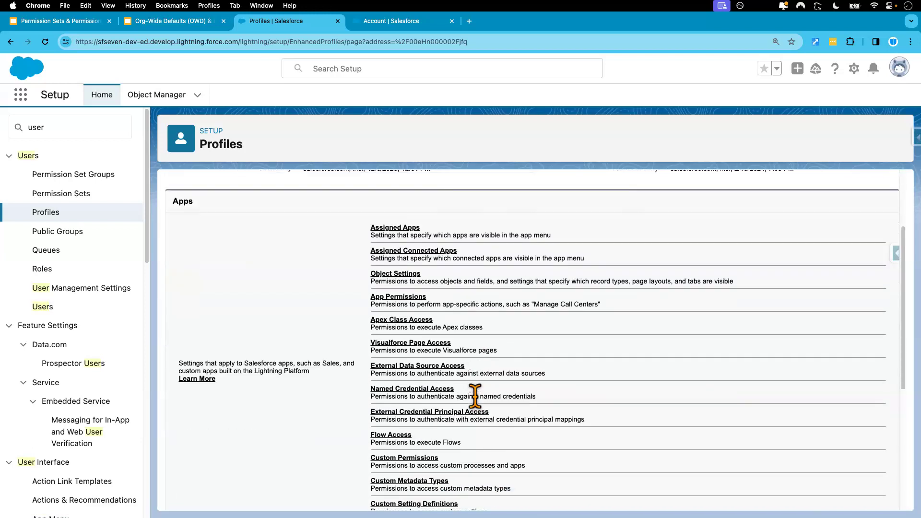
{"action": "left_click", "coordinate": [419, 435]}
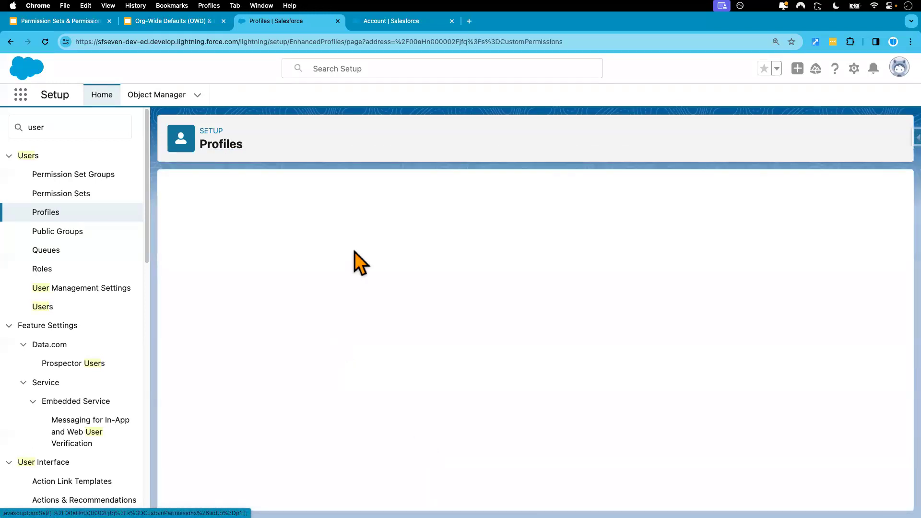
{"action": "left_click", "coordinate": [405, 317]}
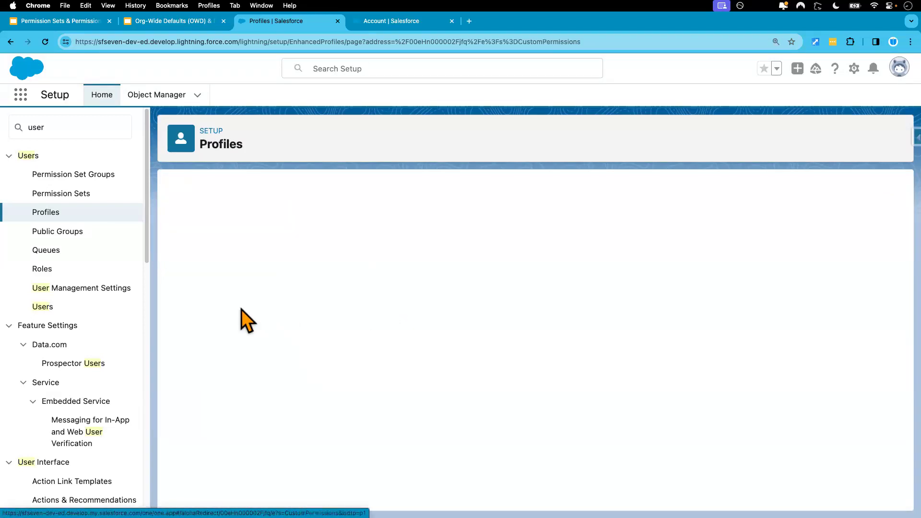
{"action": "left_click", "coordinate": [244, 355]}
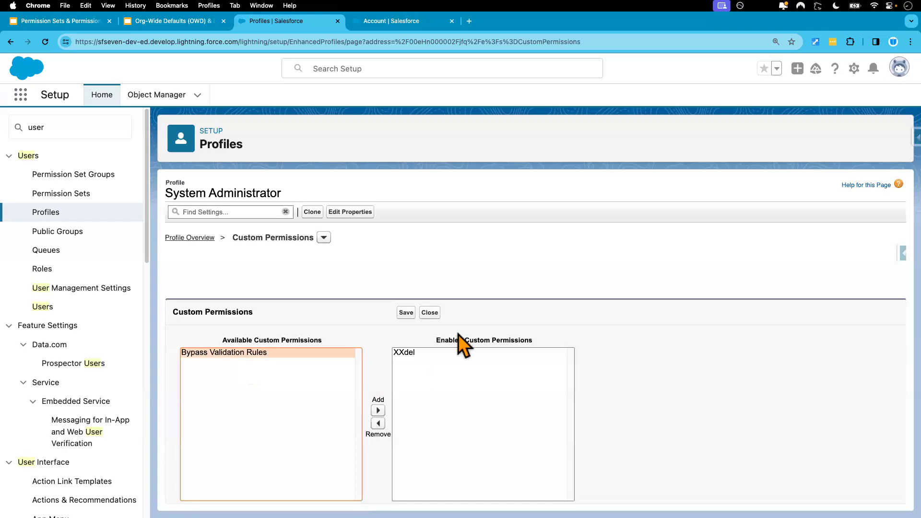
{"action": "left_click", "coordinate": [378, 411]}
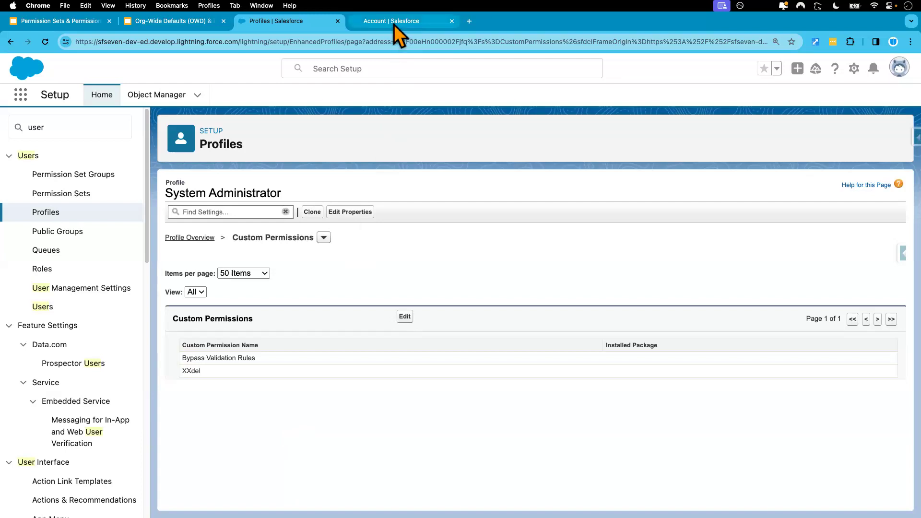
- Switch to the Google Slides presentation and copy the AND formula with ISCHANGED (Origin) and NOT($Permission.Bypass_Validation_Rules ) from slide 13
{"action": "left_click", "coordinate": [71, 22]}
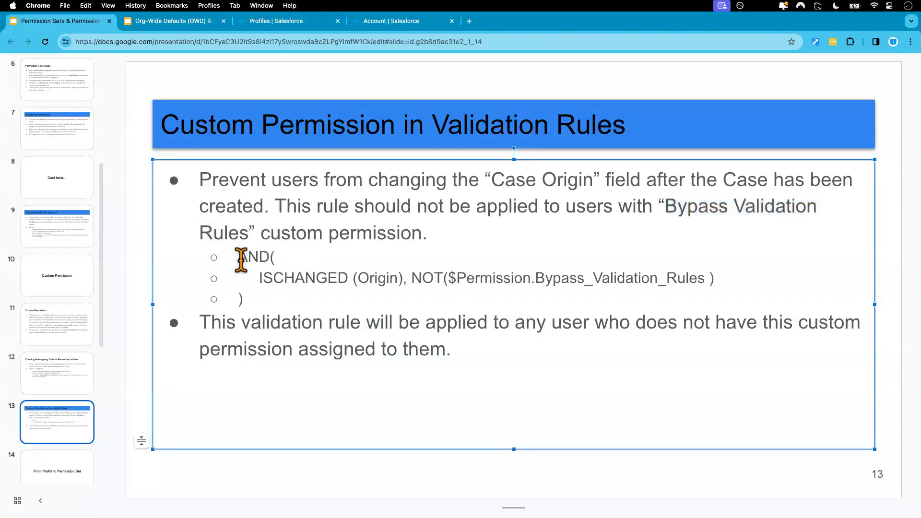
{"action": "left_click_drag", "start_coordinate": [240, 259], "coordinate": [267, 304]}
{"action": "key", "text": "super+c"}
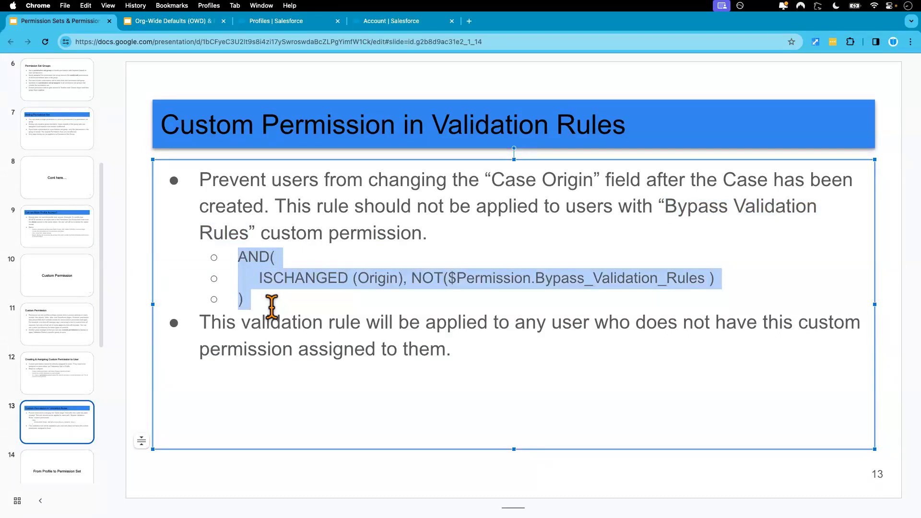
{"action": "left_click", "coordinate": [298, 486]}
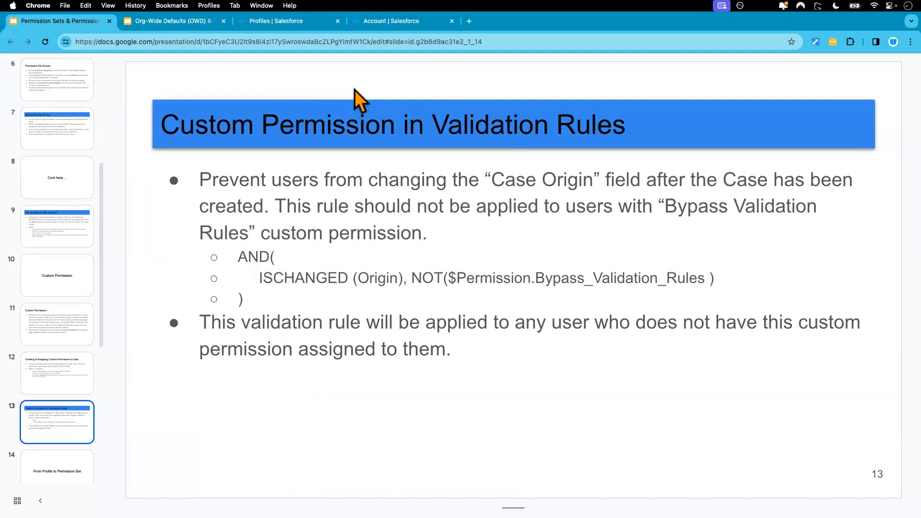
- Return to Salesforce Setup, search Object Manager for "case", and open the Case object's validation rules
{"action": "left_click", "coordinate": [386, 21]}
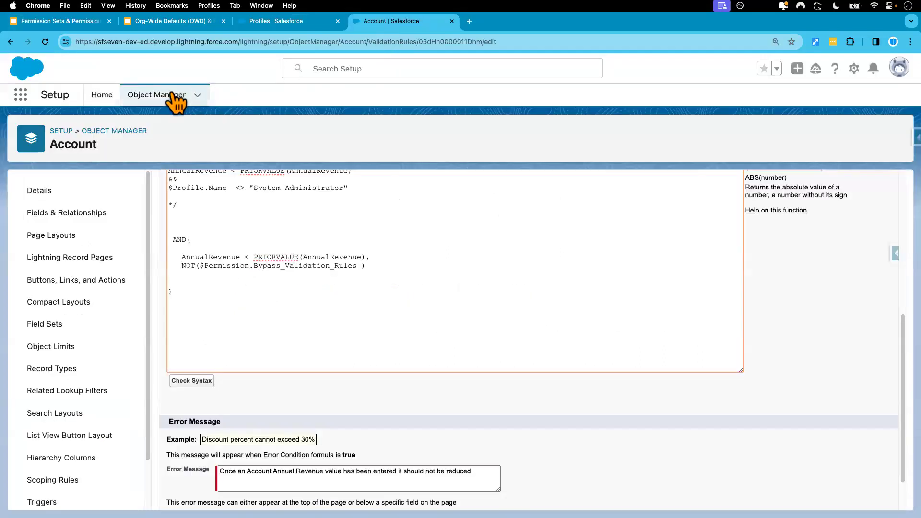
{"action": "left_click", "coordinate": [287, 22]}
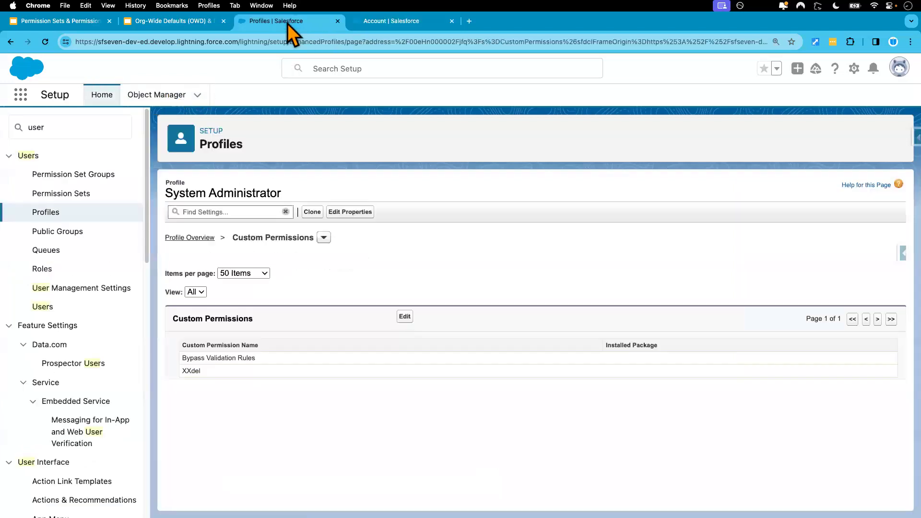
{"action": "left_click", "coordinate": [171, 95]}
{"action": "left_click", "coordinate": [682, 129]}
{"action": "type", "text": "case"}
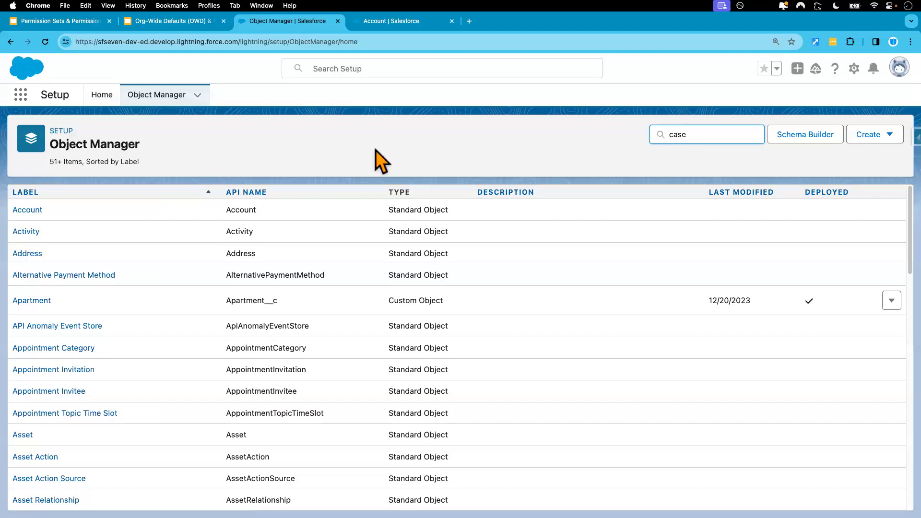
{"action": "left_click", "coordinate": [23, 211]}
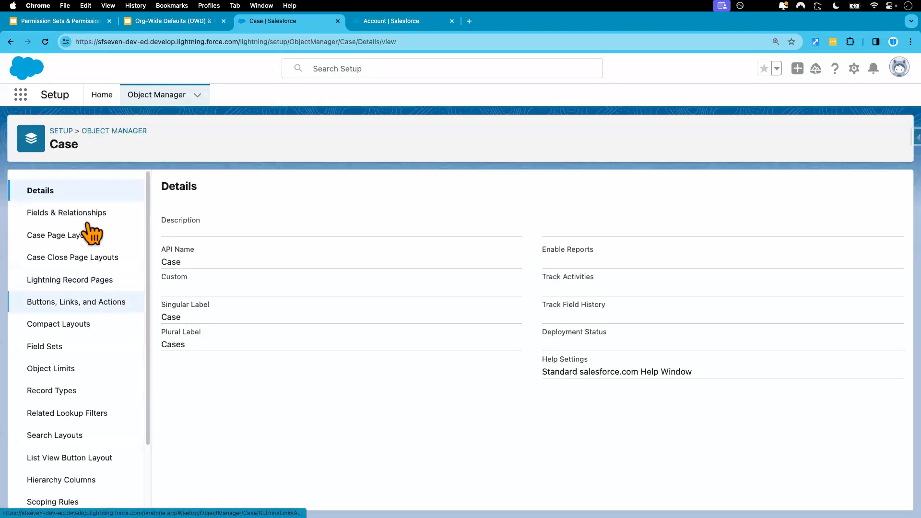
{"action": "scroll", "coordinate": [103, 408], "scroll_direction": "down", "scroll_amount": 3}
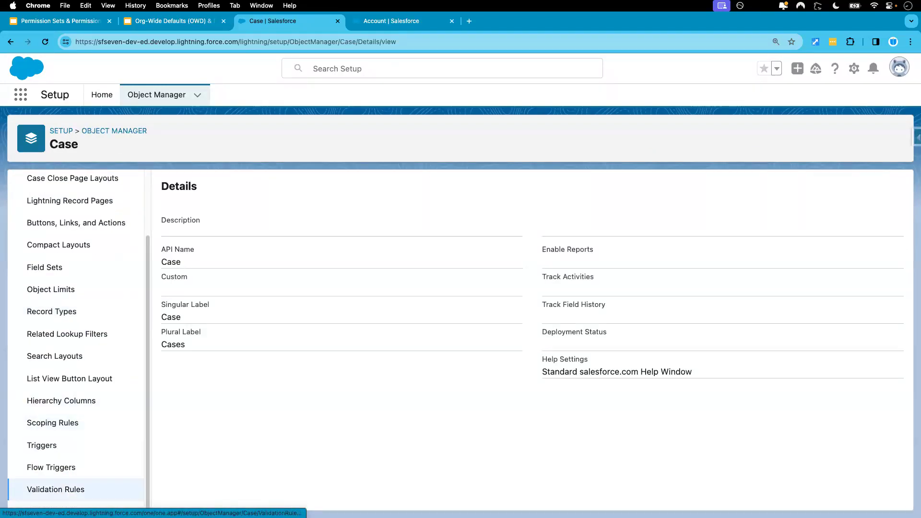
{"action": "left_click", "coordinate": [56, 489]}
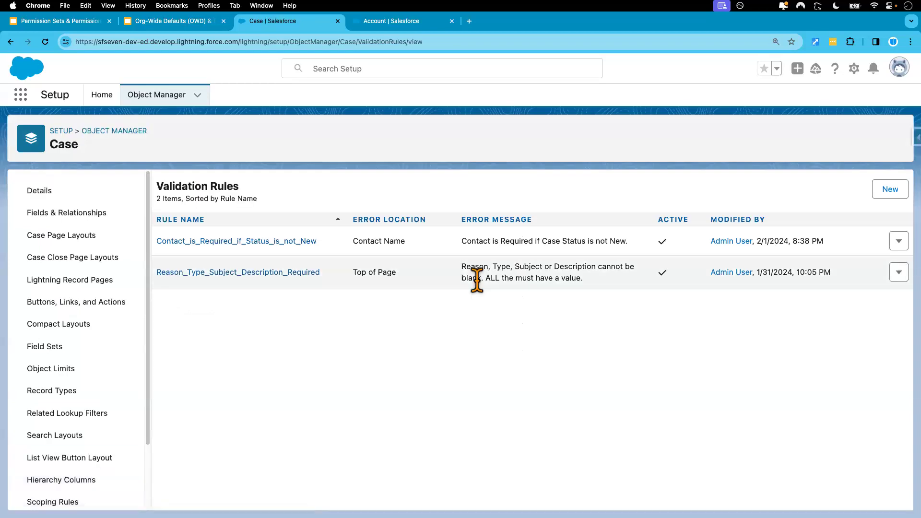
- Start a new Case validation rule, paste the copied formula as its error condition, and widen the formula box
{"action": "left_click", "coordinate": [890, 190]}
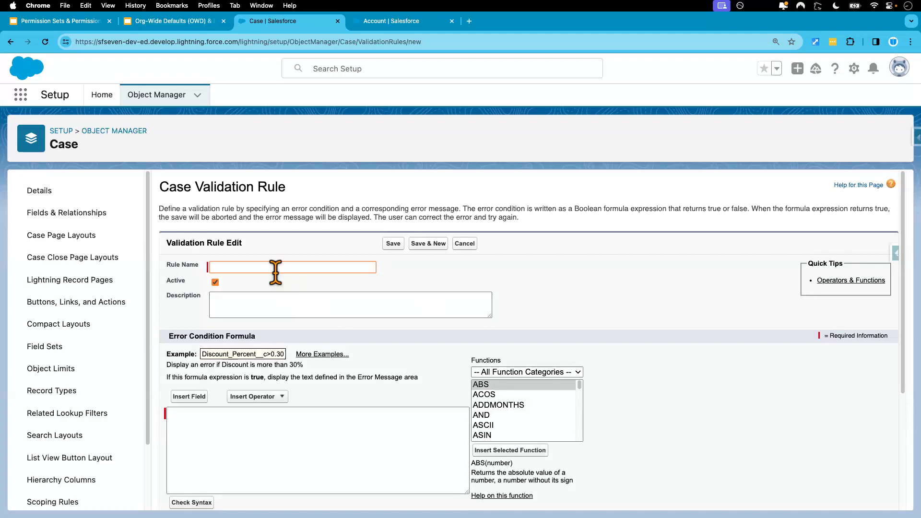
{"action": "left_click", "coordinate": [233, 443]}
{"action": "key", "text": "super+v"}
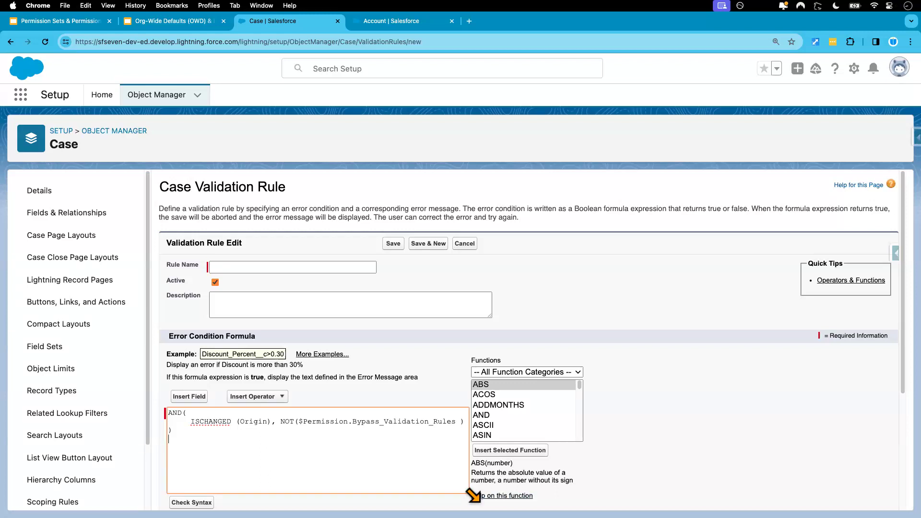
{"action": "left_click_drag", "start_coordinate": [474, 495], "coordinate": [569, 499]}
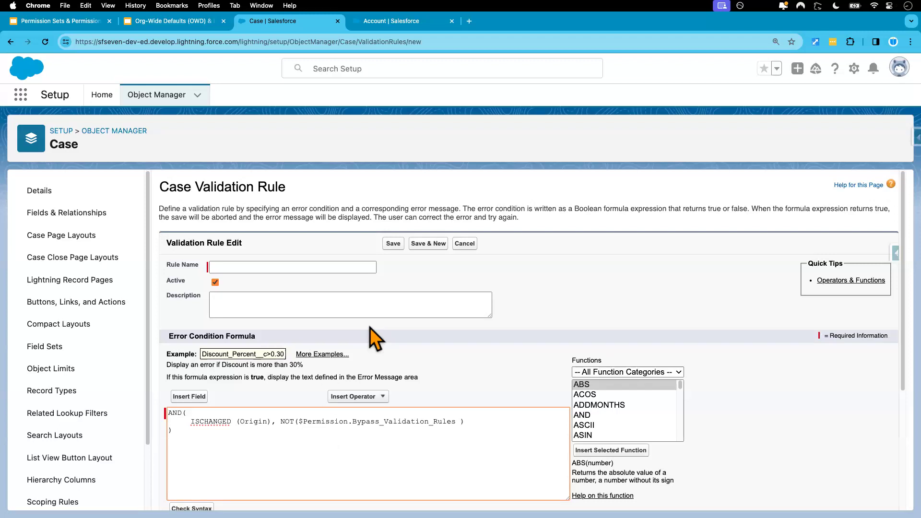
- Copy "Prevent users from changing the "Case Origin" field after the Case has been created." from the slide and paste it as the rule's description
{"action": "left_click", "coordinate": [82, 21]}
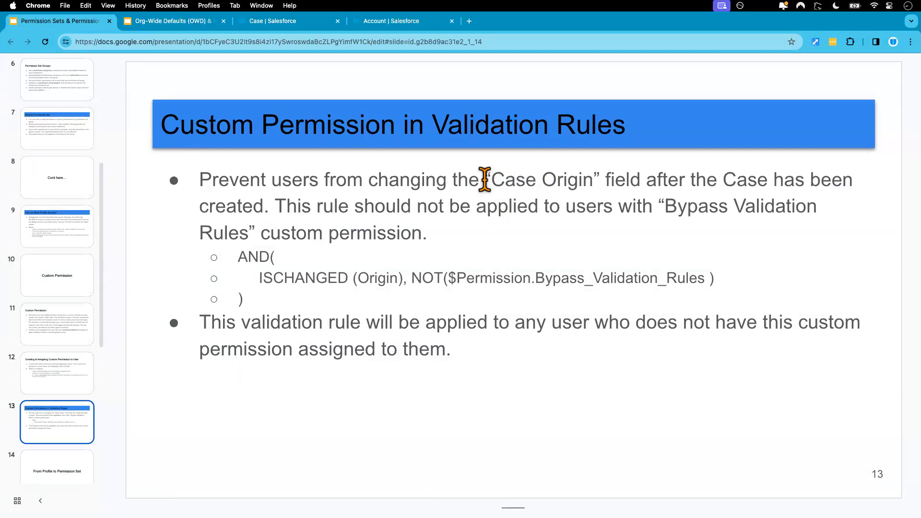
{"action": "left_click_drag", "start_coordinate": [272, 207], "coordinate": [200, 187]}
{"action": "key", "text": "super+c"}
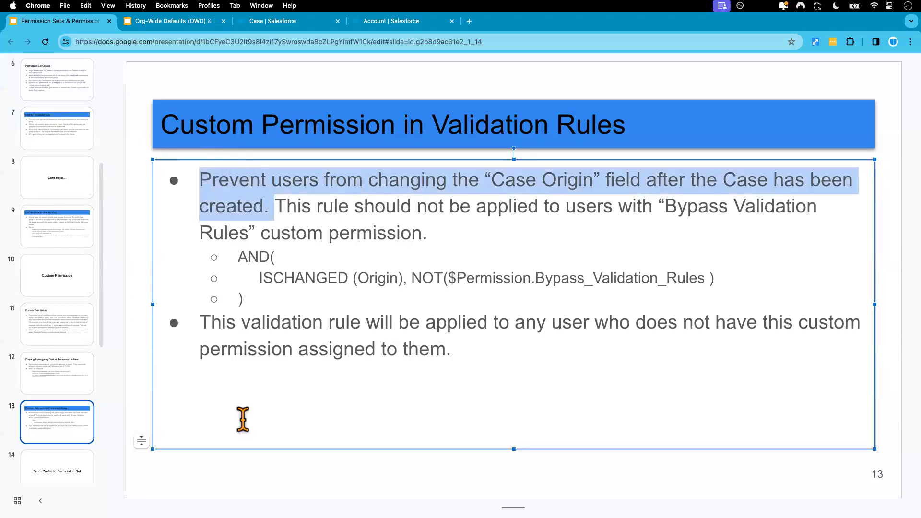
{"action": "left_click", "coordinate": [242, 449]}
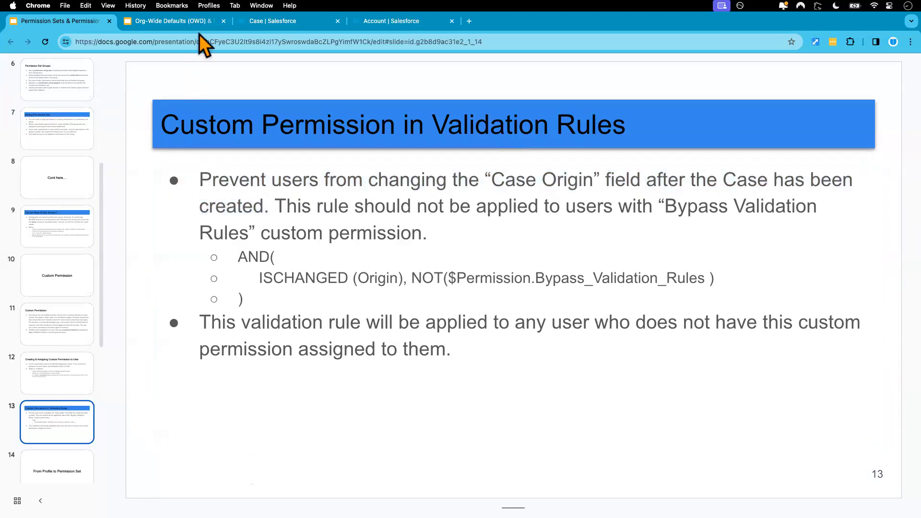
{"action": "left_click", "coordinate": [278, 21]}
{"action": "left_click", "coordinate": [239, 311]}
{"action": "key", "text": "super+v"}
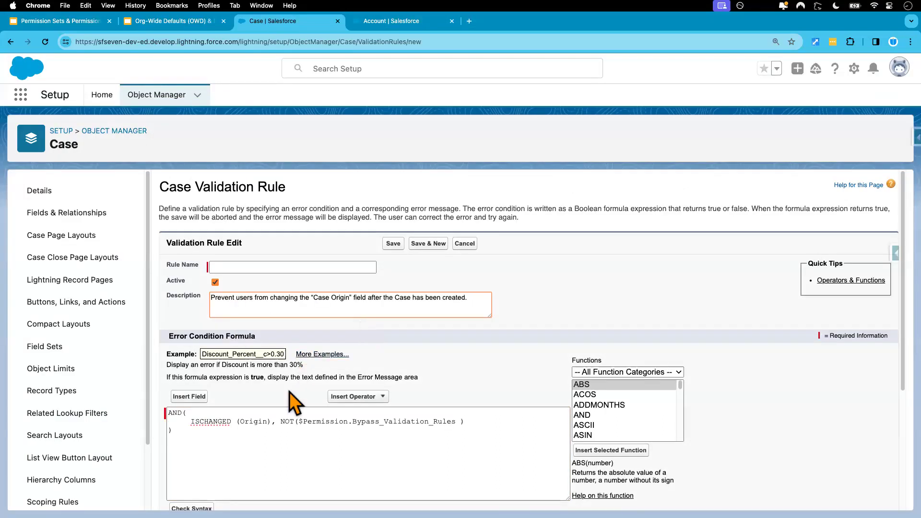
- Name the validation rule Case Origin Cannot be Changed, letting the underscores fill in
{"action": "left_click", "coordinate": [245, 267]}
{"action": "type", "text": "Case Orif"}
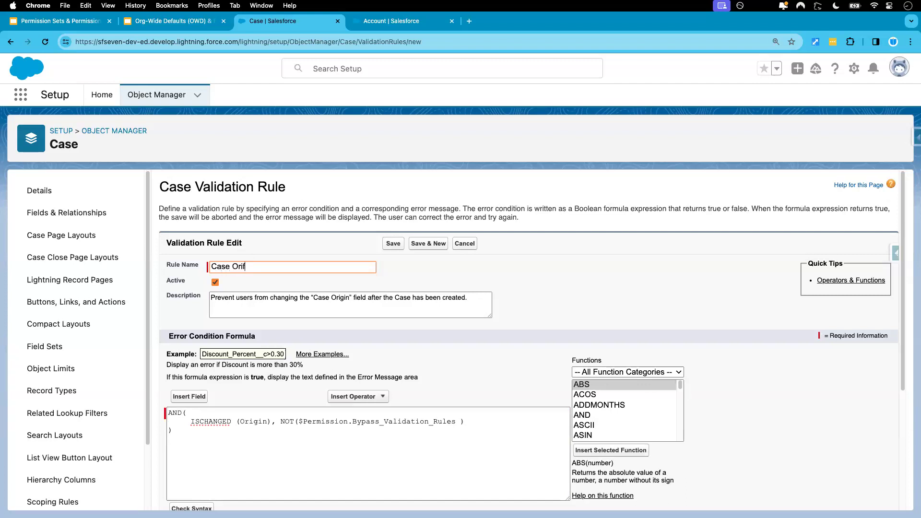
{"action": "key", "text": "BackSpace"}
{"action": "type", "text": "gin Cannot be Chan"}
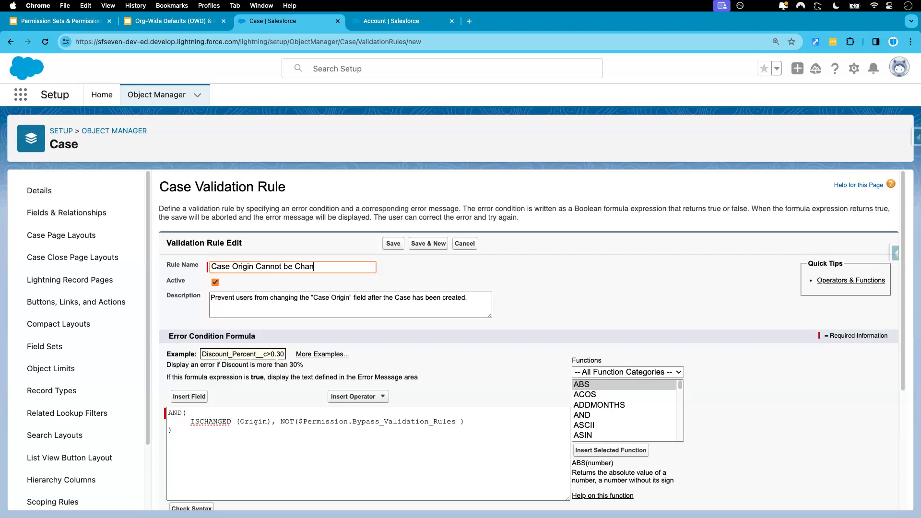
{"action": "type", "text": "ged"}
{"action": "left_click", "coordinate": [434, 278]}
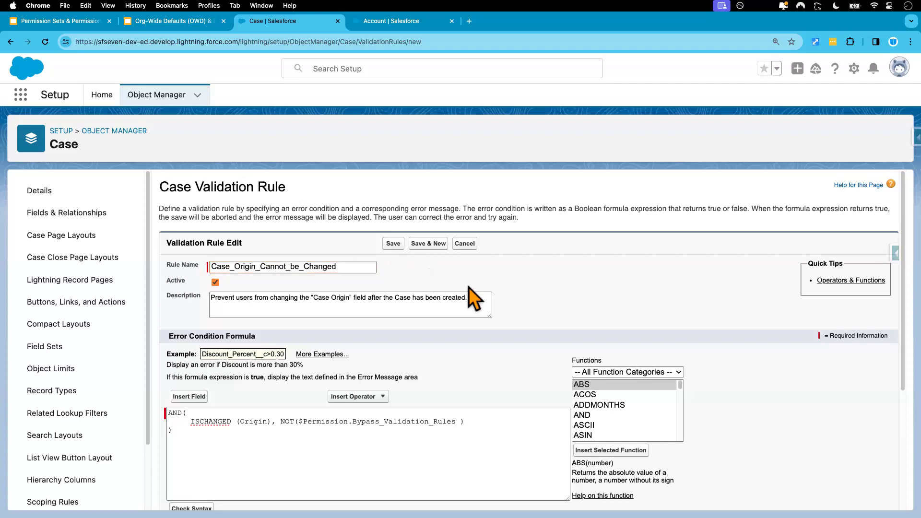
- Set the validation rule's error message to "Case Origin Cannot be Changed.", replacing the underscores in the pasted rule name with spaces
{"action": "scroll", "coordinate": [469, 293], "scroll_direction": "down", "scroll_amount": 2}
{"action": "scroll", "coordinate": [471, 294], "scroll_direction": "down", "scroll_amount": 2}
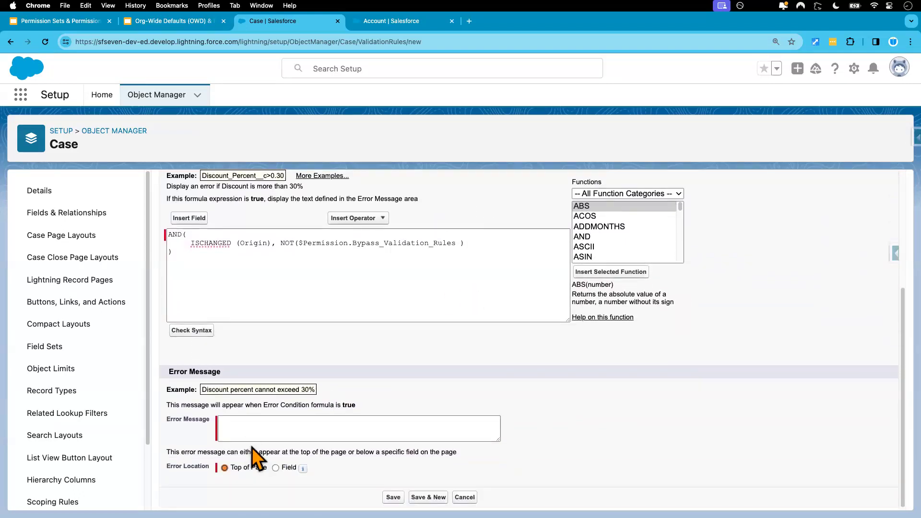
{"action": "scroll", "coordinate": [293, 398], "scroll_direction": "up", "scroll_amount": 4}
{"action": "double_click", "coordinate": [305, 253]}
{"action": "key", "text": "super+c"}
{"action": "scroll", "coordinate": [303, 374], "scroll_direction": "down", "scroll_amount": 3}
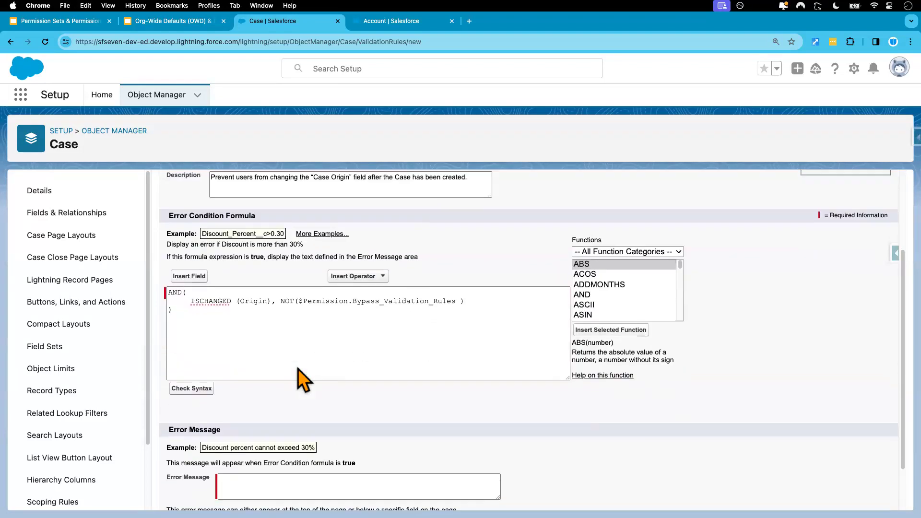
{"action": "left_click", "coordinate": [259, 475]}
{"action": "key", "text": "super+v"}
{"action": "left_click", "coordinate": [244, 473]}
{"action": "key", "text": "BackSpace"}
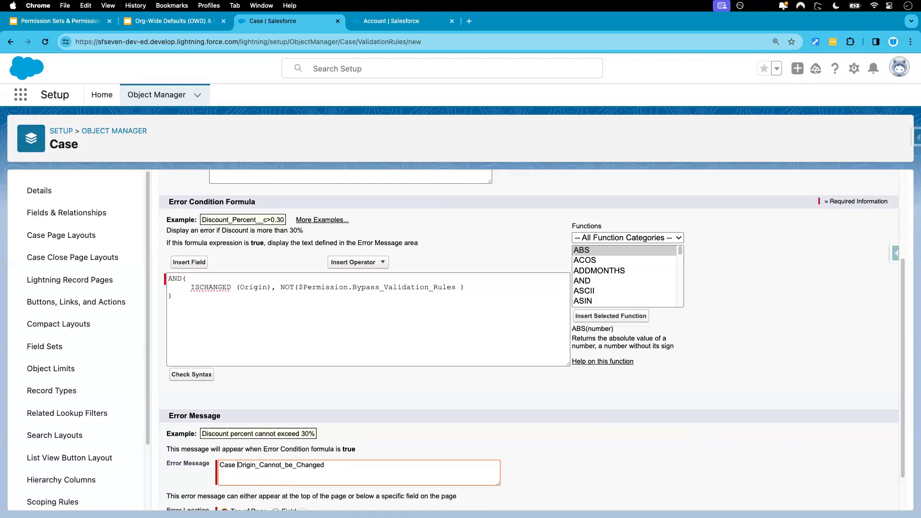
{"action": "key", "text": "BackSpace"}
{"action": "type", "text": "."}
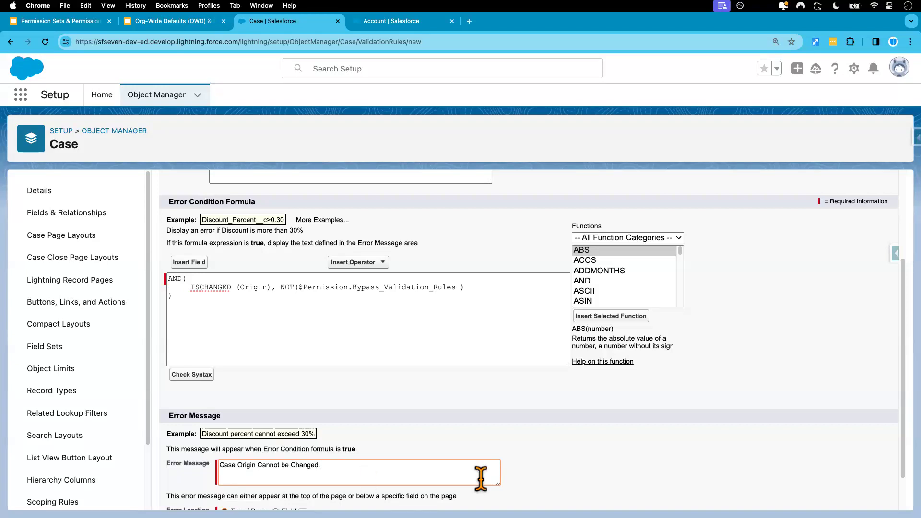
{"action": "left_click", "coordinate": [568, 487]}
{"action": "scroll", "coordinate": [563, 476], "scroll_direction": "down", "scroll_amount": 2}
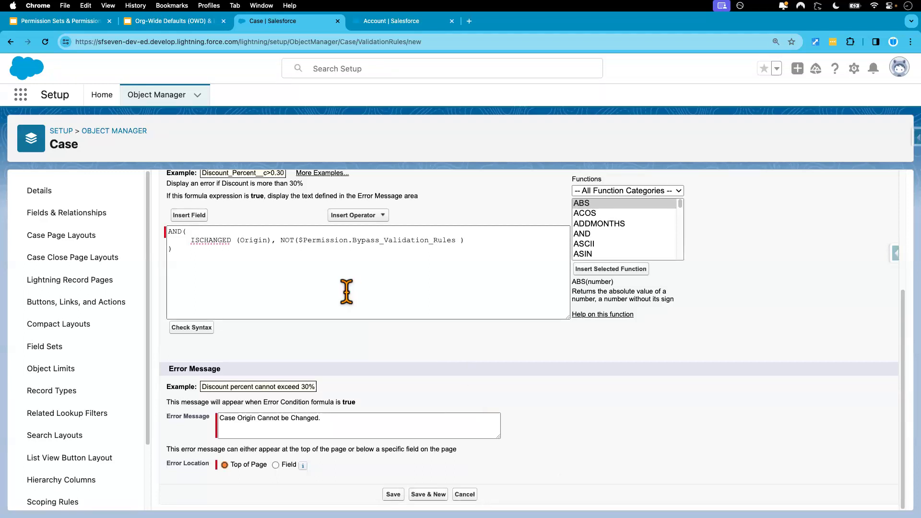
- Examine the ISCHANGED (Origin) condition and the NOT permission condition in the error condition formula
{"action": "left_click", "coordinate": [276, 240]}
{"action": "left_click", "coordinate": [191, 240], "text": "shift"}
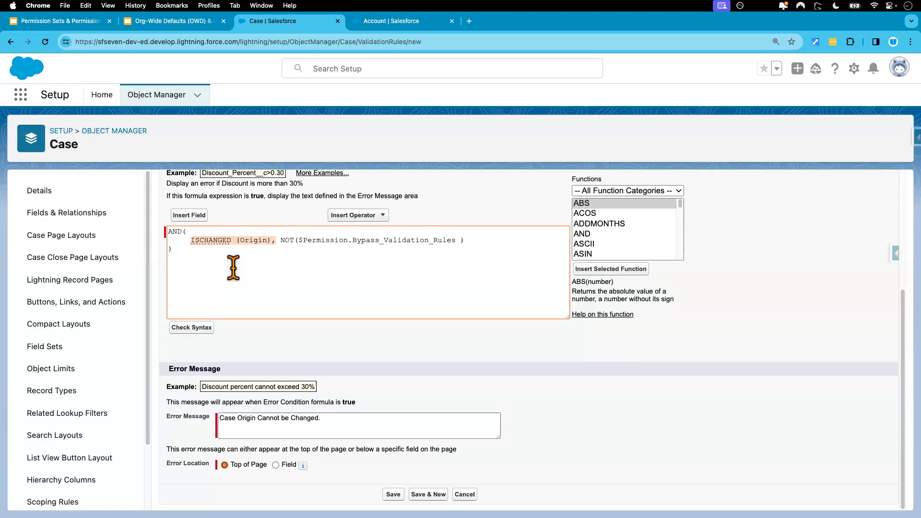
{"action": "left_click_drag", "start_coordinate": [280, 240], "coordinate": [507, 241]}
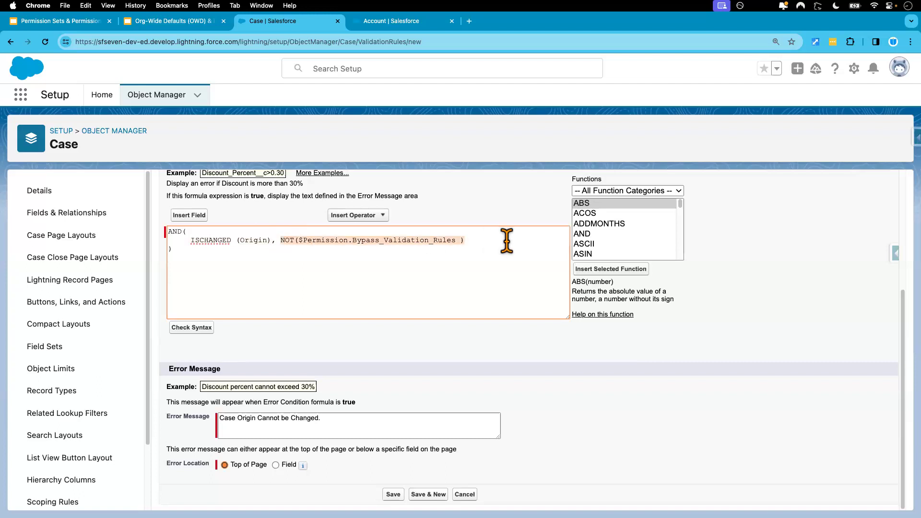
{"action": "left_click", "coordinate": [484, 248]}
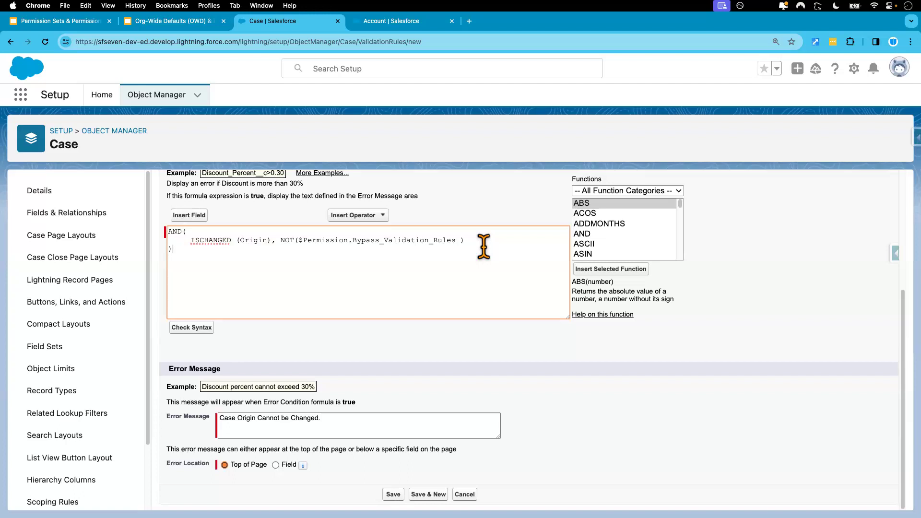
- Replace the argument of NOT in the formula by inserting the $Permission.Bypass_Validation_Rules field, and save the validation rule
{"action": "double_click", "coordinate": [375, 240]}
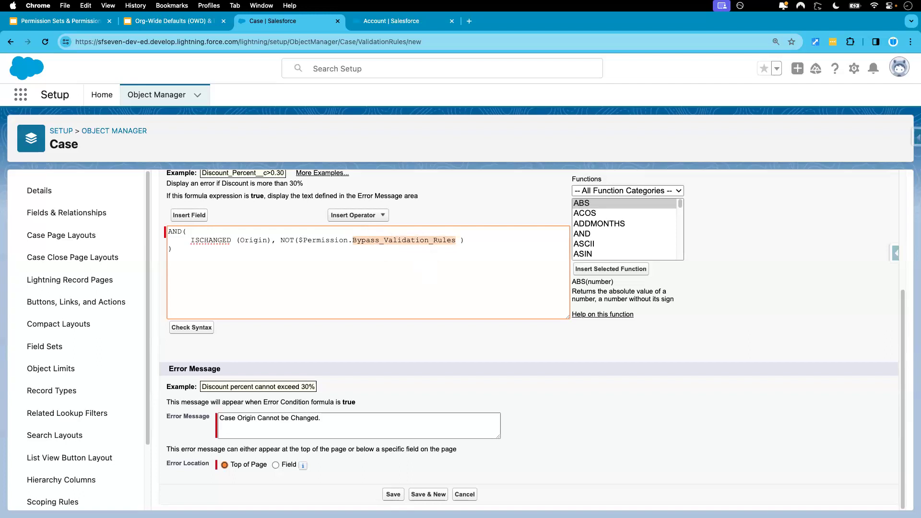
{"action": "key", "text": "Delete"}
{"action": "key", "text": "Delete"}
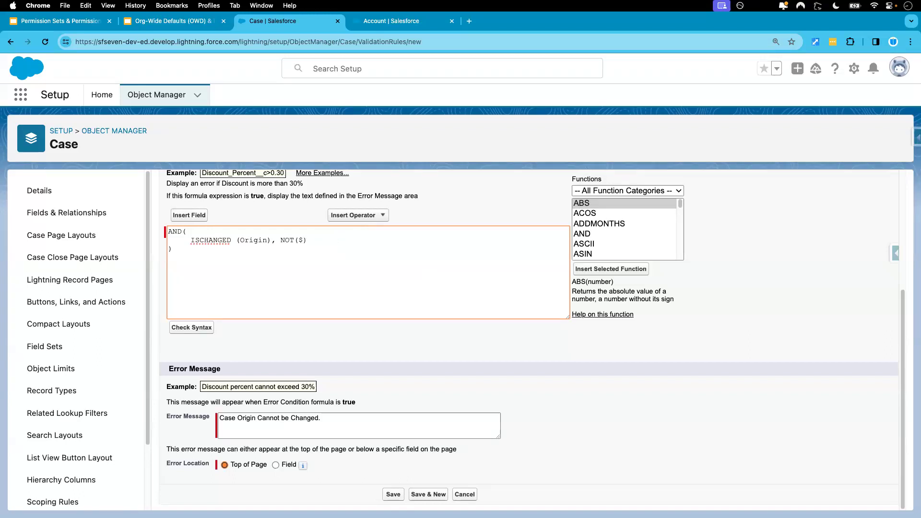
{"action": "scroll", "coordinate": [432, 294], "scroll_direction": "up", "scroll_amount": 1}
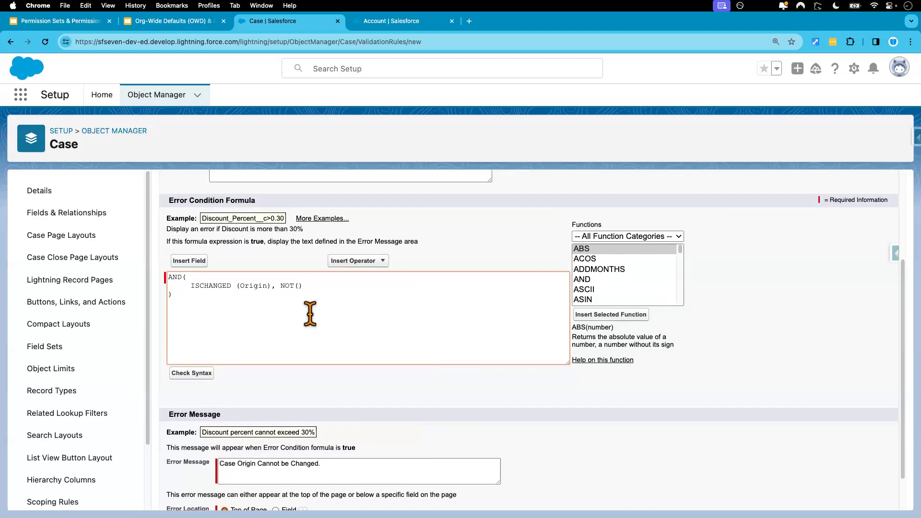
{"action": "left_click", "coordinate": [194, 263]}
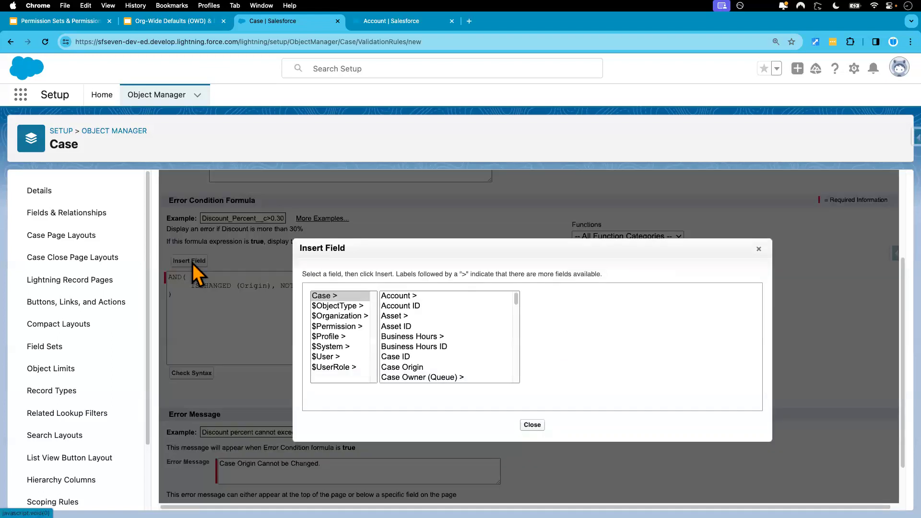
{"action": "left_click", "coordinate": [339, 328]}
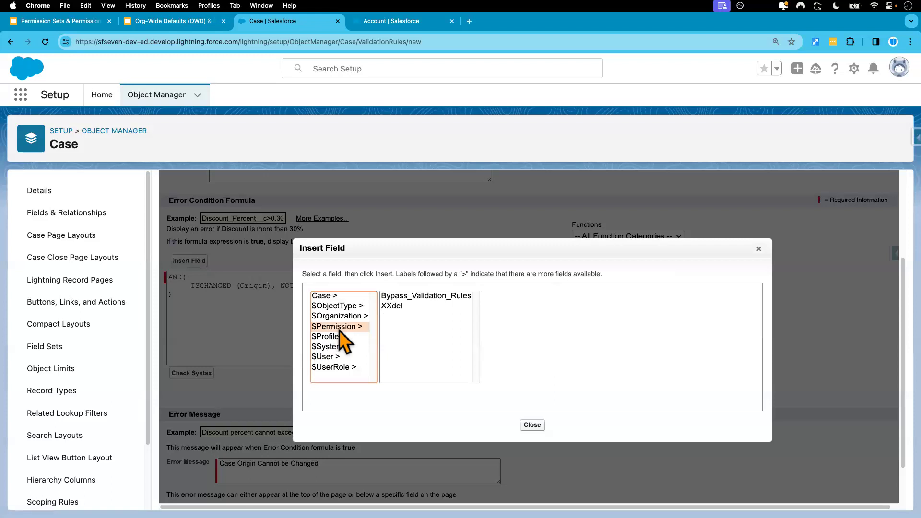
{"action": "left_click", "coordinate": [409, 300]}
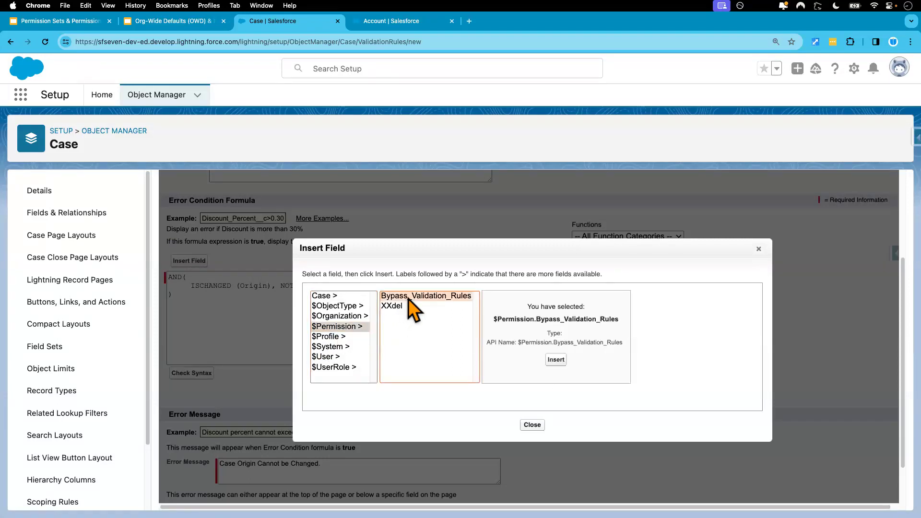
{"action": "left_click", "coordinate": [556, 359]}
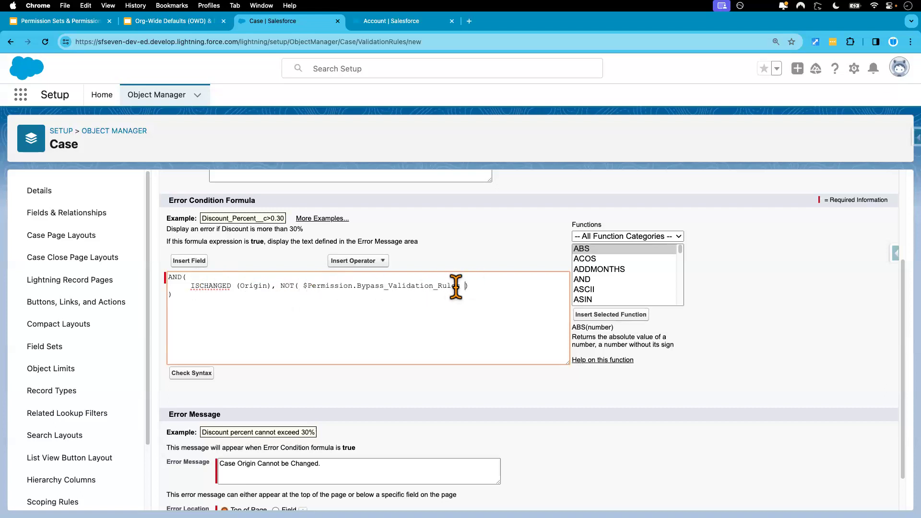
{"action": "scroll", "coordinate": [455, 287], "scroll_direction": "down", "scroll_amount": 2}
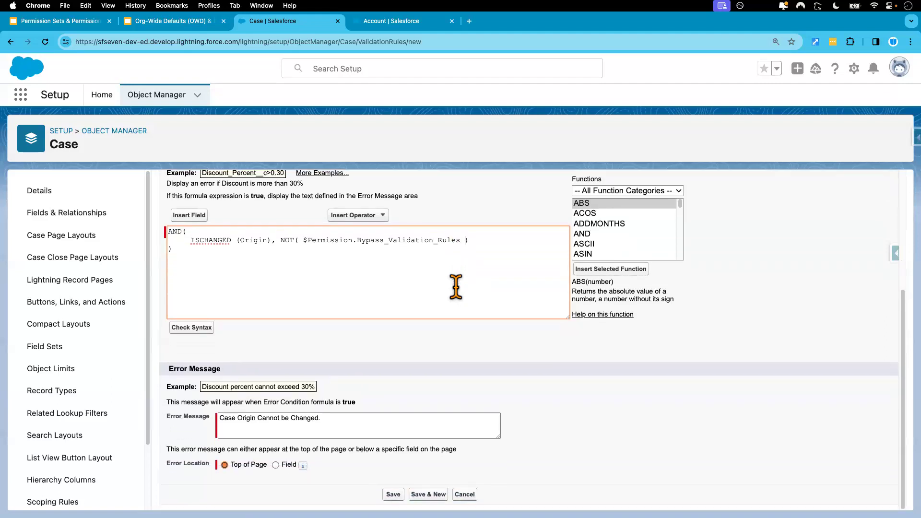
{"action": "left_click", "coordinate": [393, 494]}
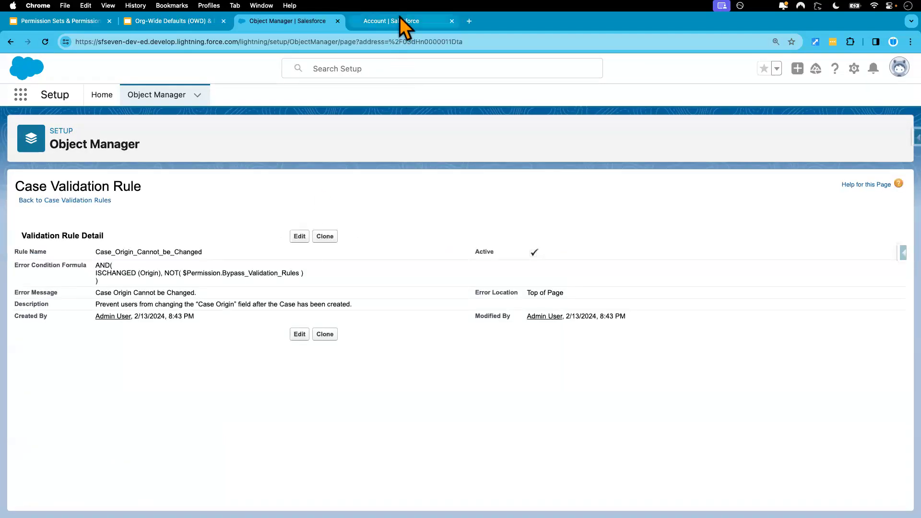
- In a duplicate of the current tab, open the "TV Remote is not working" case from the Service app's Cases list
{"action": "right_click", "coordinate": [294, 26]}
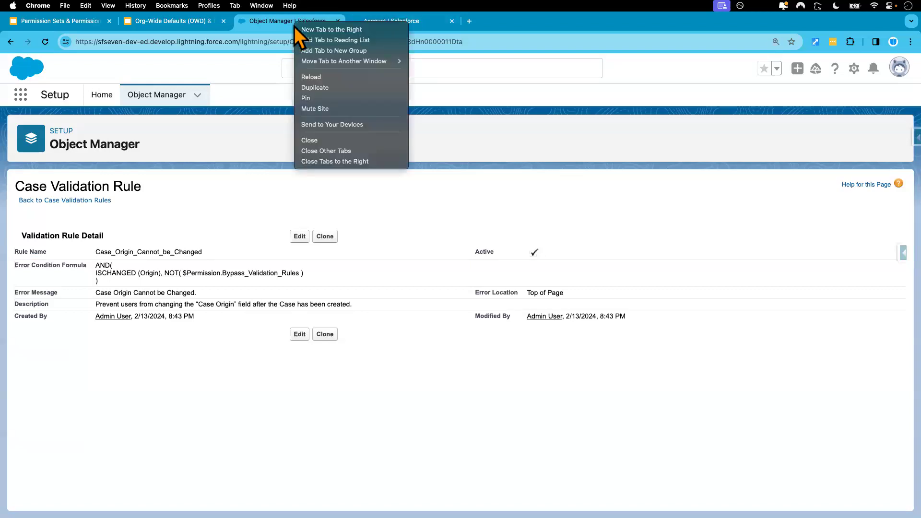
{"action": "left_click", "coordinate": [324, 89]}
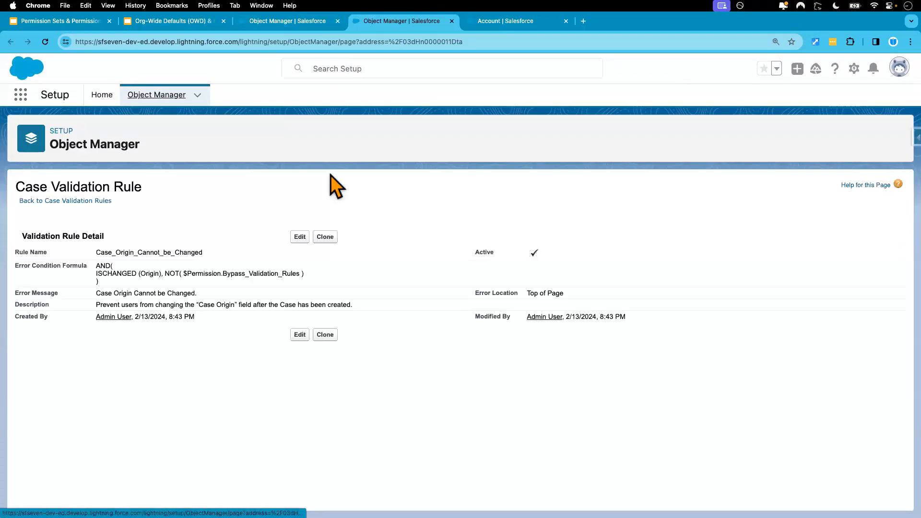
{"action": "left_click", "coordinate": [24, 96]}
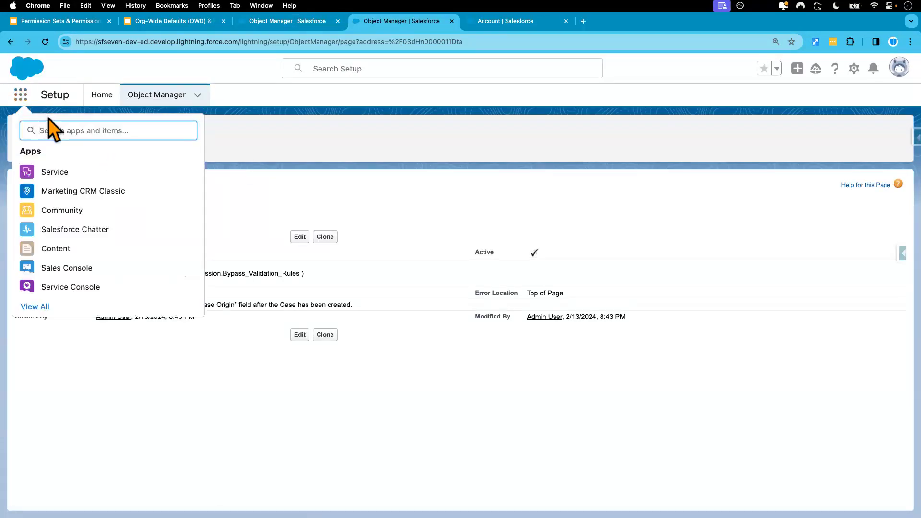
{"action": "left_click", "coordinate": [58, 174]}
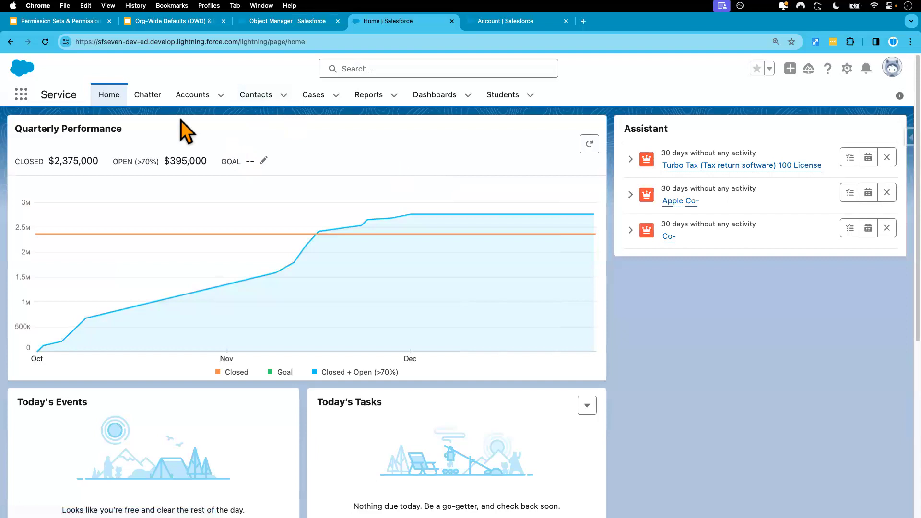
{"action": "left_click", "coordinate": [317, 99]}
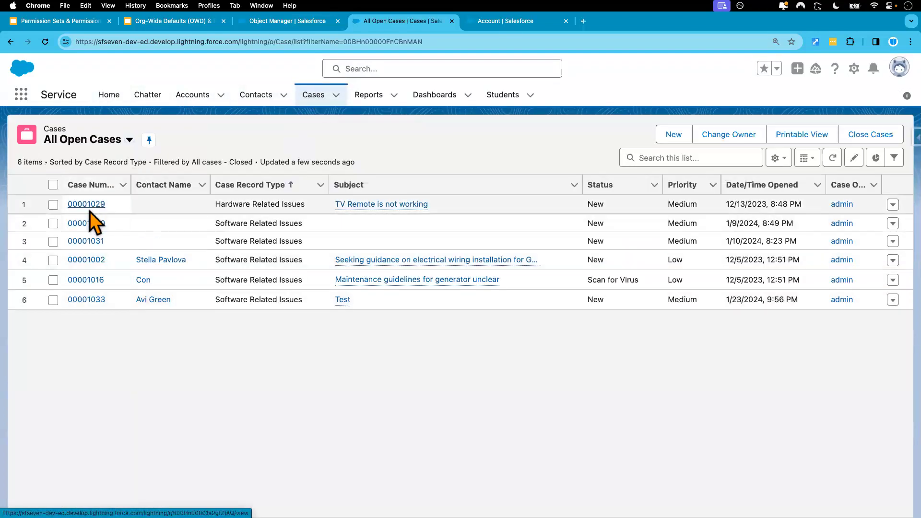
{"action": "left_click", "coordinate": [90, 210]}
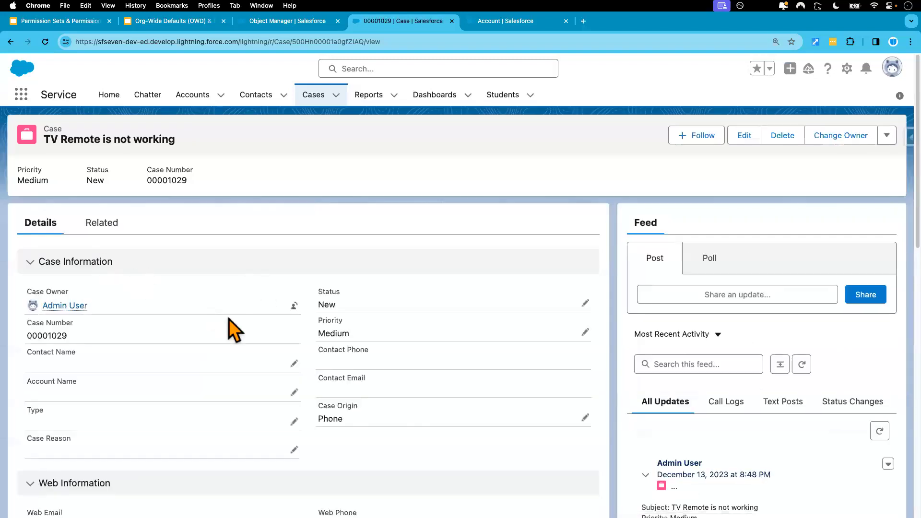
- Try to save the case with its Case Origin changed to Email
{"action": "scroll", "coordinate": [485, 418], "scroll_direction": "down", "scroll_amount": 2}
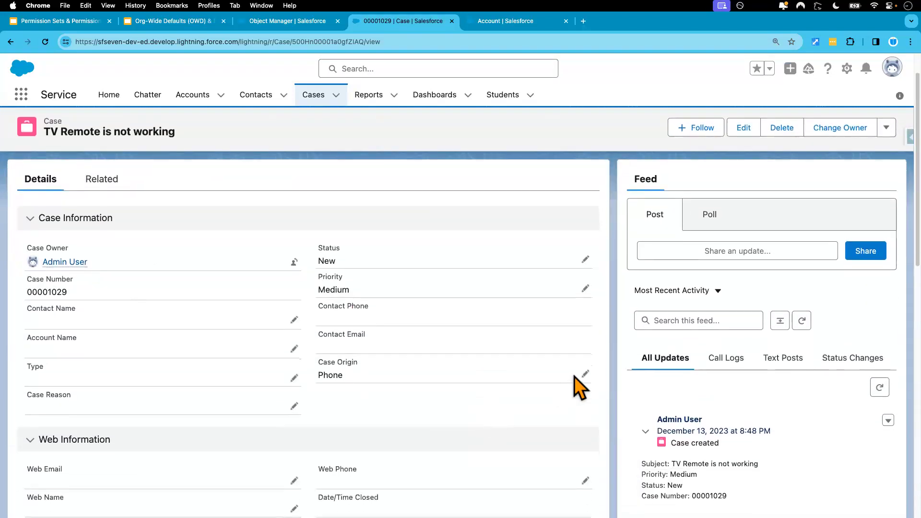
{"action": "left_click", "coordinate": [585, 375]}
{"action": "scroll", "coordinate": [480, 379], "scroll_direction": "down", "scroll_amount": 3}
{"action": "left_click", "coordinate": [400, 336]}
{"action": "left_click", "coordinate": [375, 403]}
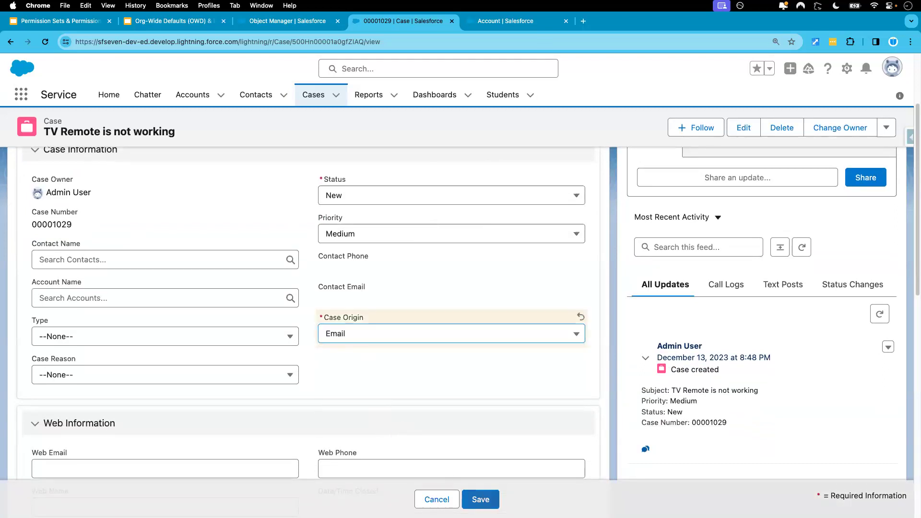
{"action": "left_click", "coordinate": [480, 499]}
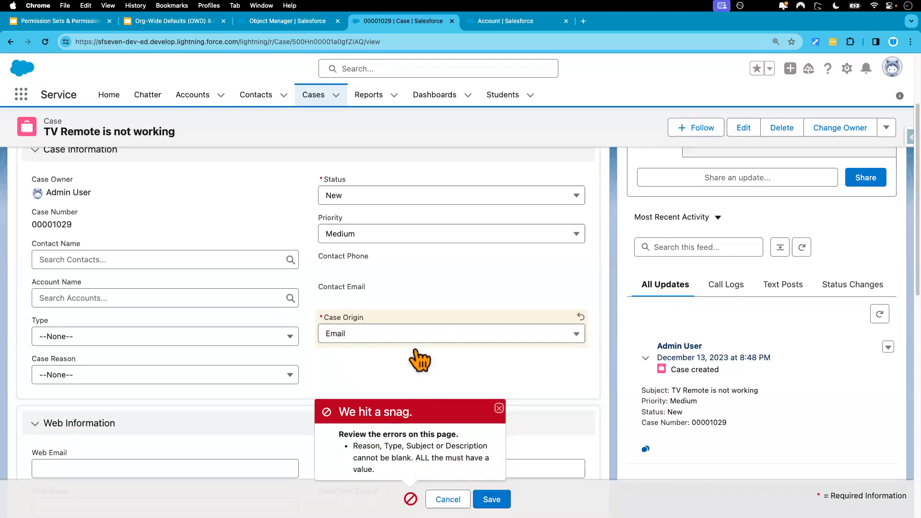
- Fill in the case with Type Mechanical, Case Reason Feedback and Description "Test", and save it
{"action": "scroll", "coordinate": [415, 343], "scroll_direction": "down", "scroll_amount": 1}
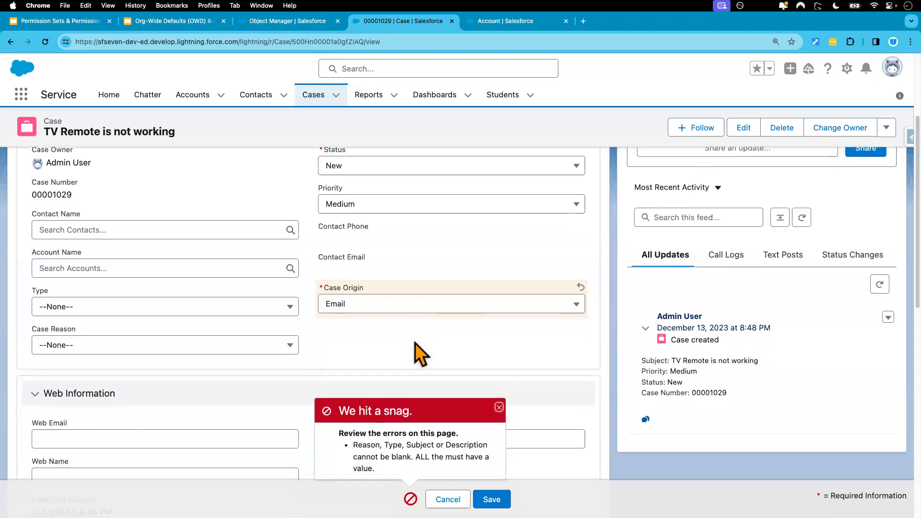
{"action": "left_click", "coordinate": [155, 309]}
{"action": "left_click", "coordinate": [142, 352]}
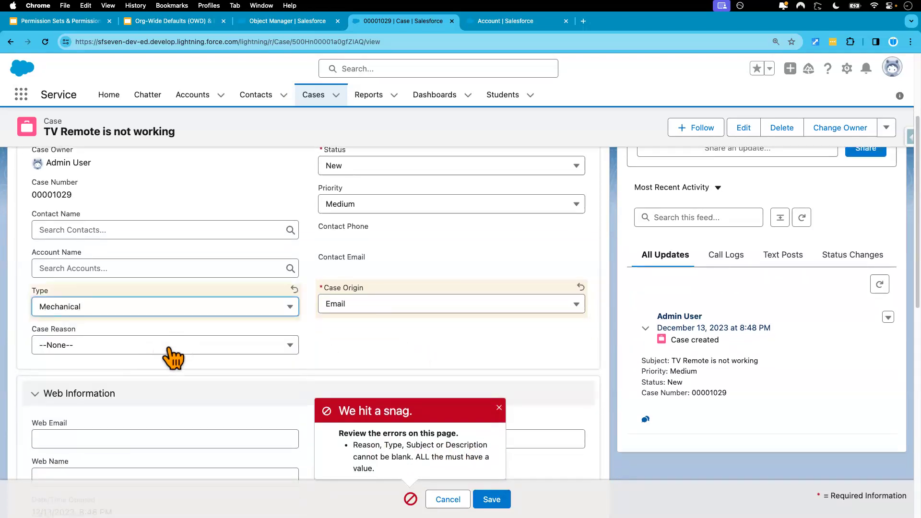
{"action": "left_click", "coordinate": [157, 351]}
{"action": "left_click", "coordinate": [128, 308]}
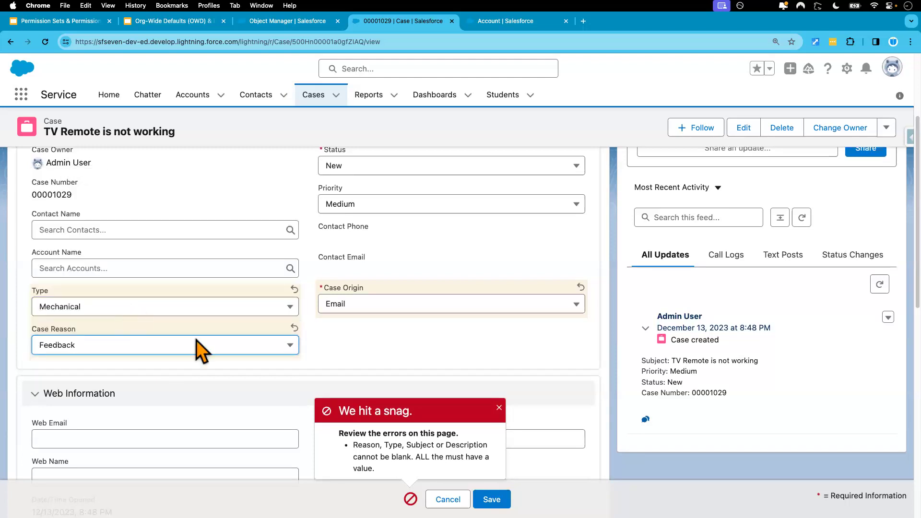
{"action": "scroll", "coordinate": [234, 341], "scroll_direction": "down", "scroll_amount": 5}
{"action": "scroll", "coordinate": [254, 367], "scroll_direction": "down", "scroll_amount": 5}
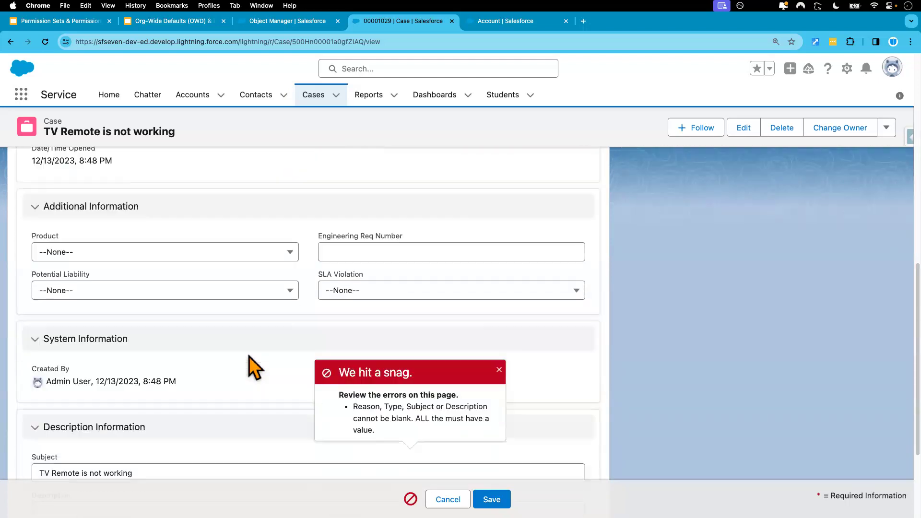
{"action": "left_click", "coordinate": [126, 453]}
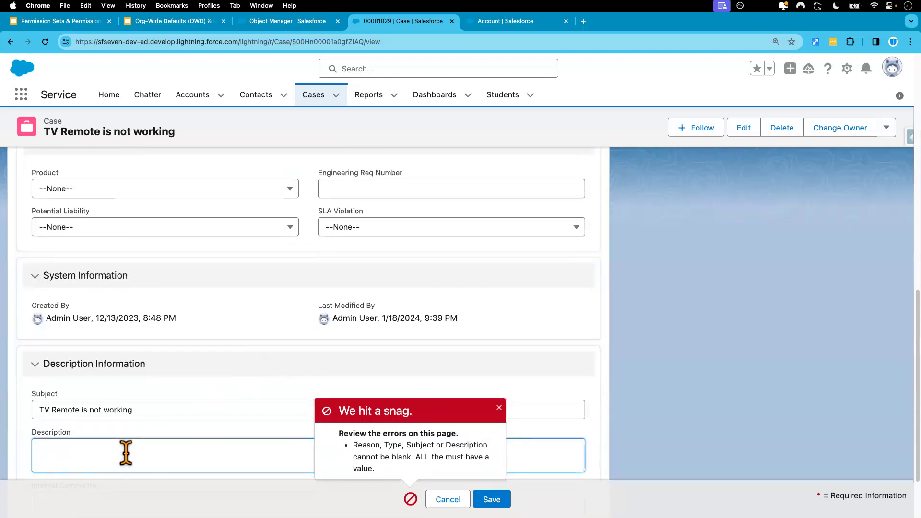
{"action": "type", "text": "Test"}
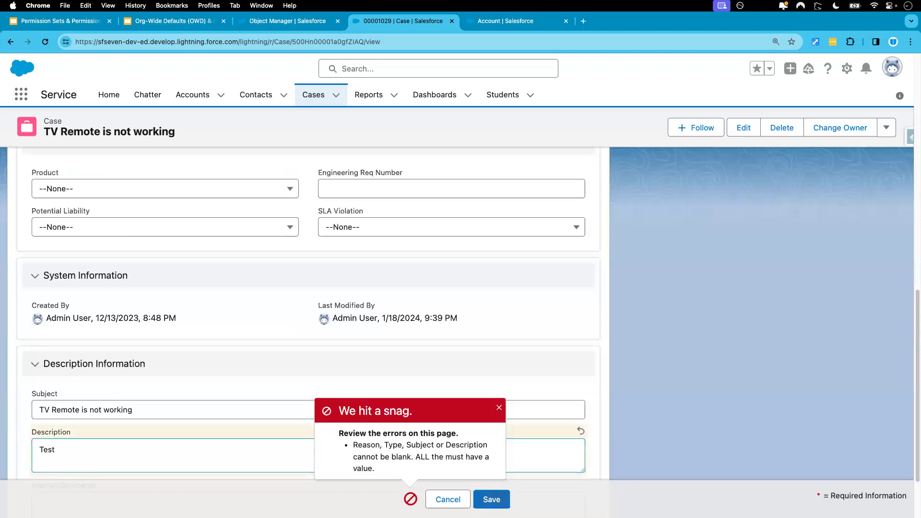
{"action": "left_click", "coordinate": [492, 499]}
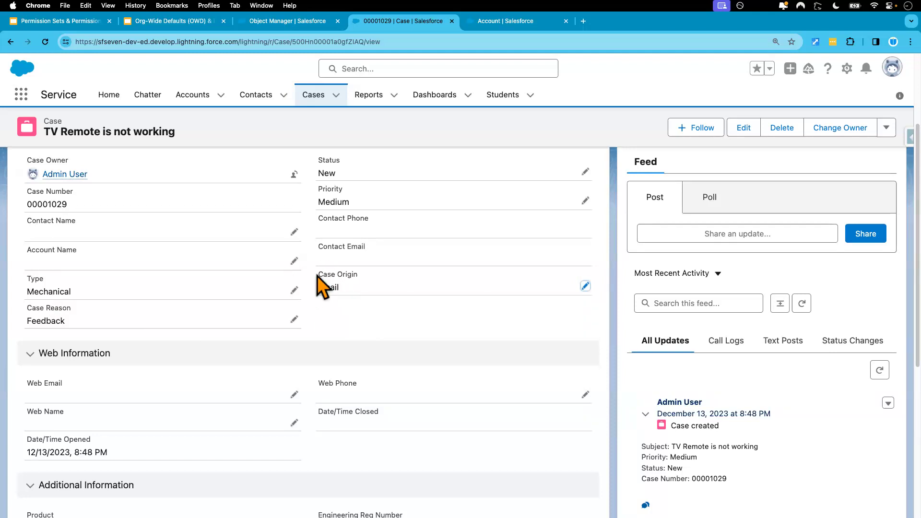
- Change the case's Case Origin to Web and save the case
{"action": "left_click_drag", "start_coordinate": [317, 276], "coordinate": [360, 277]}
{"action": "left_click", "coordinate": [350, 330]}
{"action": "left_click", "coordinate": [586, 287]}
{"action": "left_click", "coordinate": [413, 321]}
{"action": "left_click", "coordinate": [374, 405]}
{"action": "left_click", "coordinate": [480, 499]}
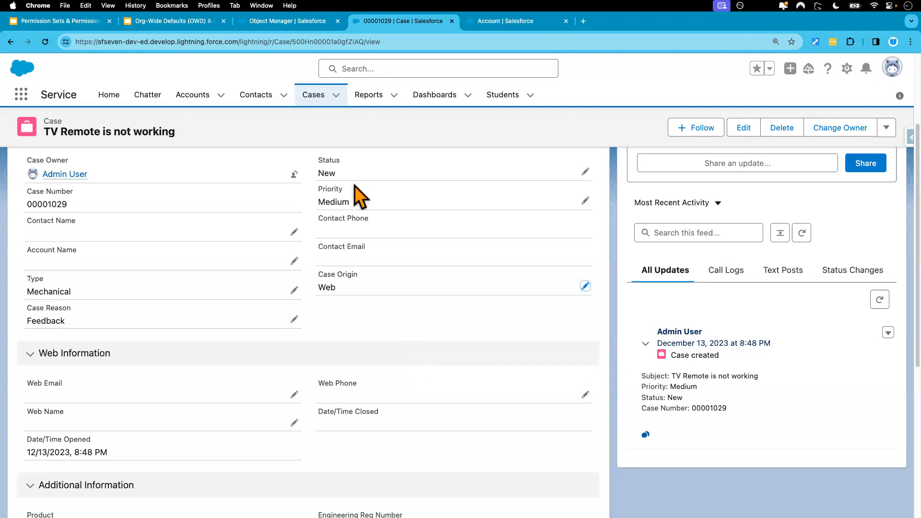
- Open Setup in a separate tab and find the Profiles page by searching for "profi"
{"action": "left_click", "coordinate": [309, 24]}
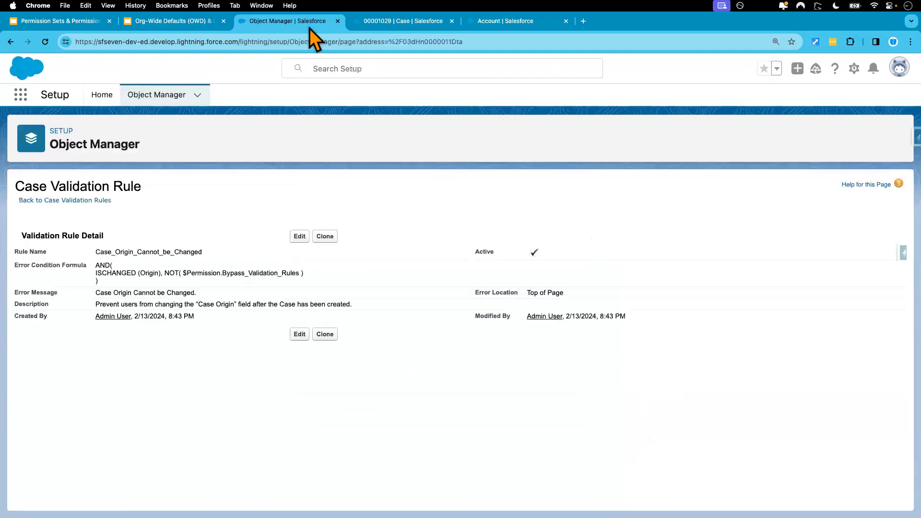
{"action": "left_click", "coordinate": [399, 23]}
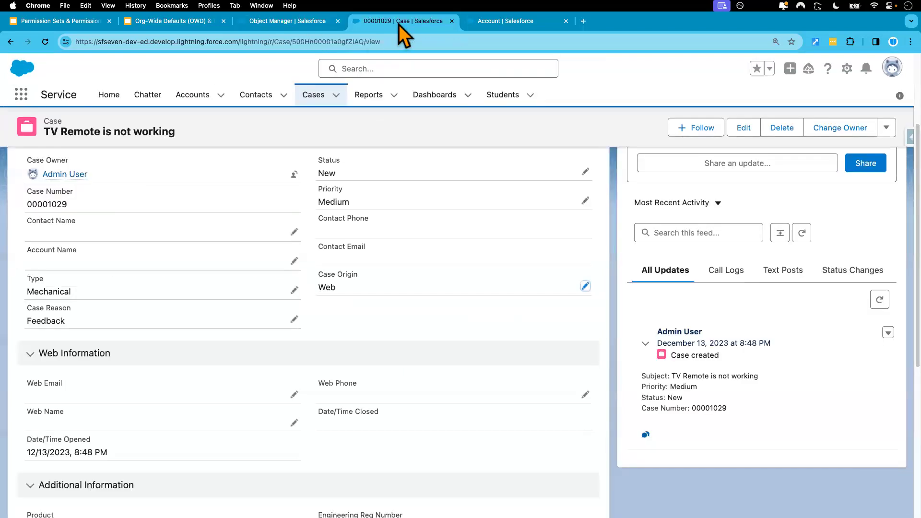
{"action": "left_click", "coordinate": [501, 23]}
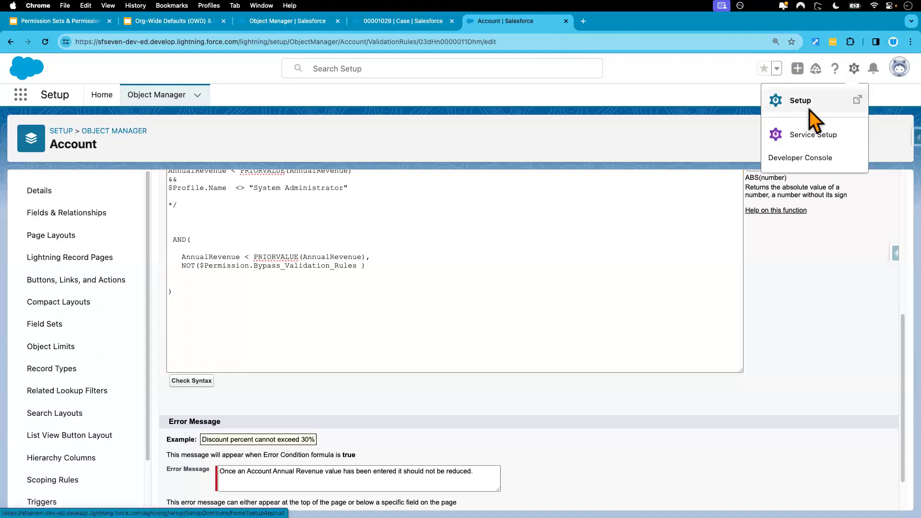
{"action": "left_click", "coordinate": [808, 105]}
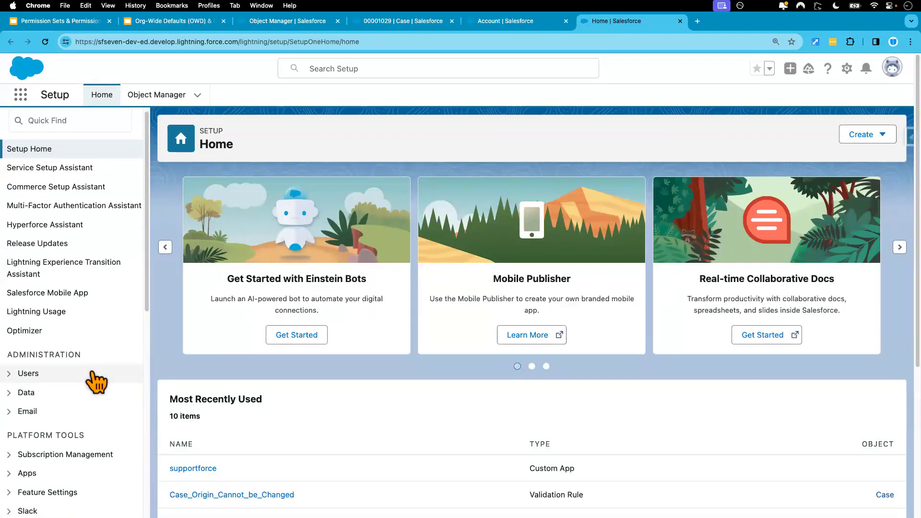
{"action": "scroll", "coordinate": [96, 381], "scroll_direction": "down", "scroll_amount": 5}
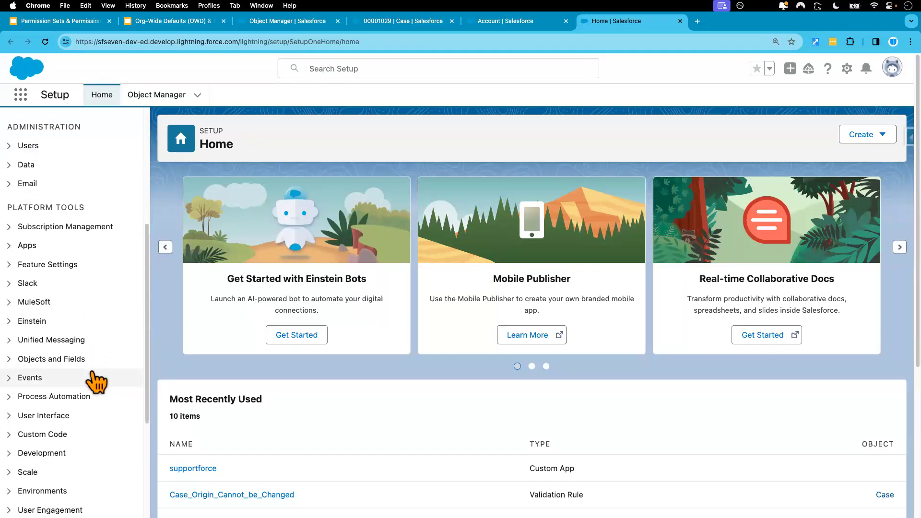
{"action": "scroll", "coordinate": [96, 381], "scroll_direction": "up", "scroll_amount": 5}
{"action": "left_click", "coordinate": [84, 134]}
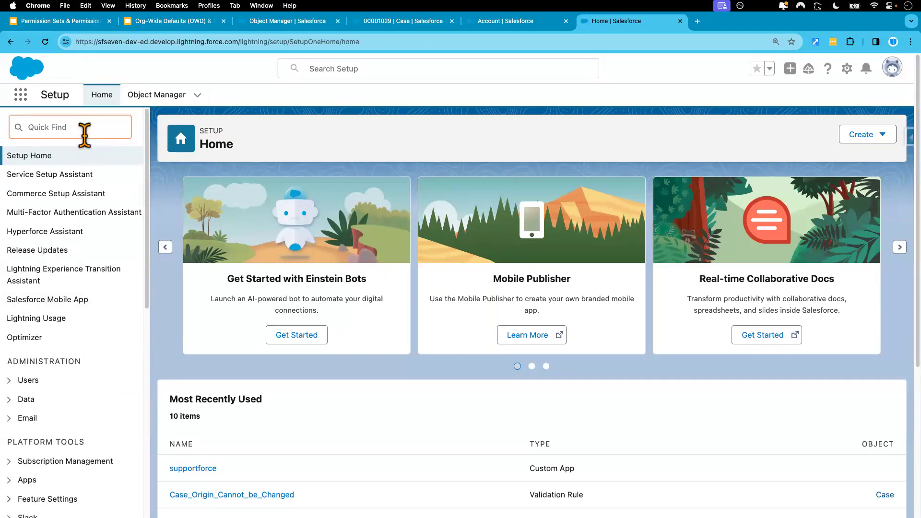
{"action": "type", "text": "profi"}
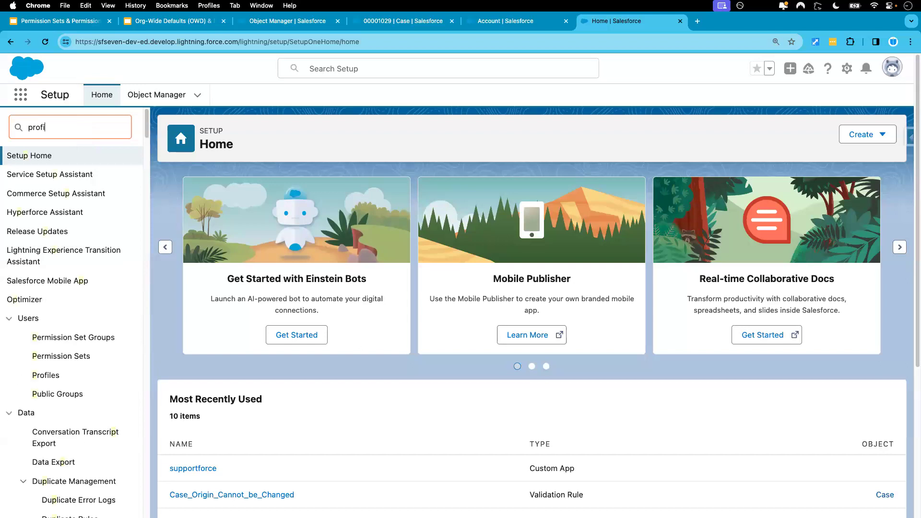
{"action": "left_click", "coordinate": [50, 177]}
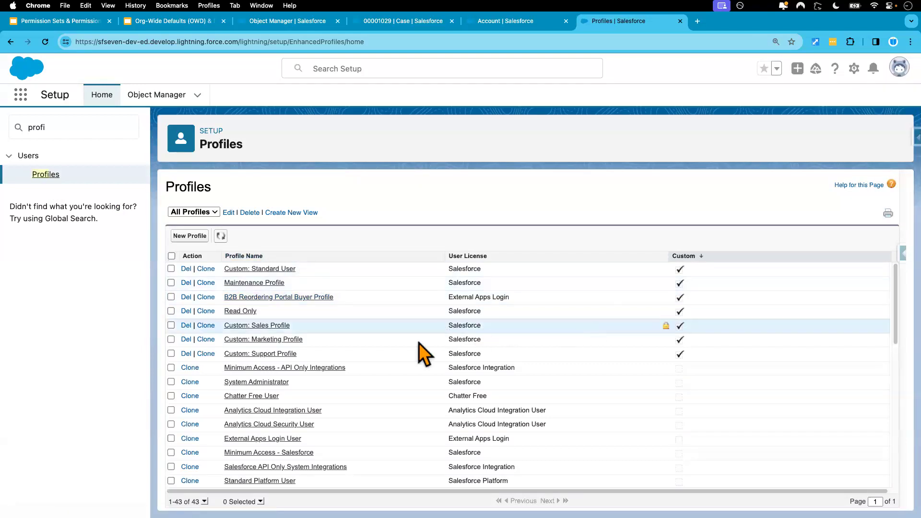
- Open the Custom Permissions settings of the System Administrator profile
{"action": "scroll", "coordinate": [362, 385], "scroll_direction": "down", "scroll_amount": 1}
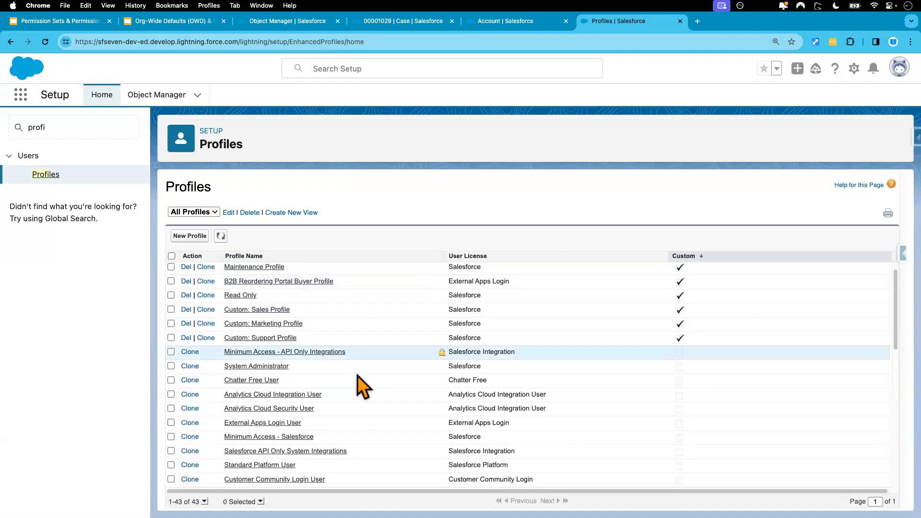
{"action": "left_click", "coordinate": [268, 367]}
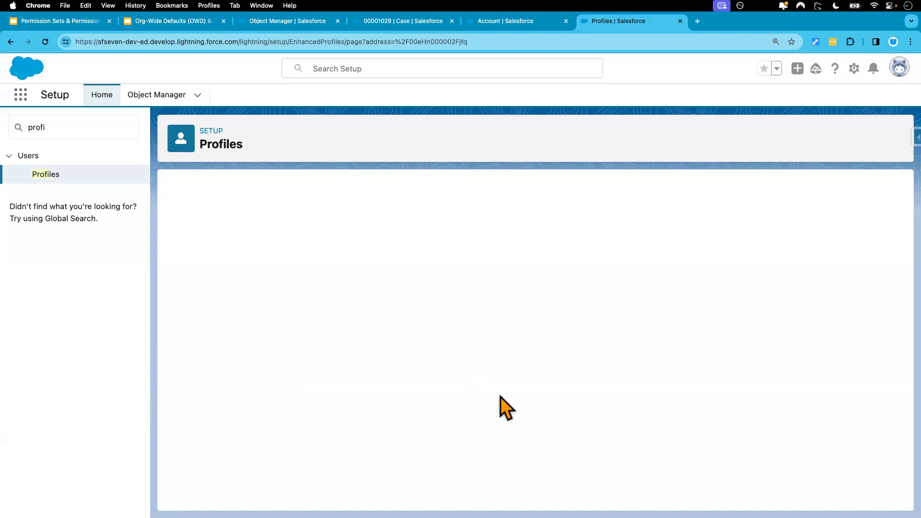
{"action": "scroll", "coordinate": [507, 387], "scroll_direction": "down", "scroll_amount": 5}
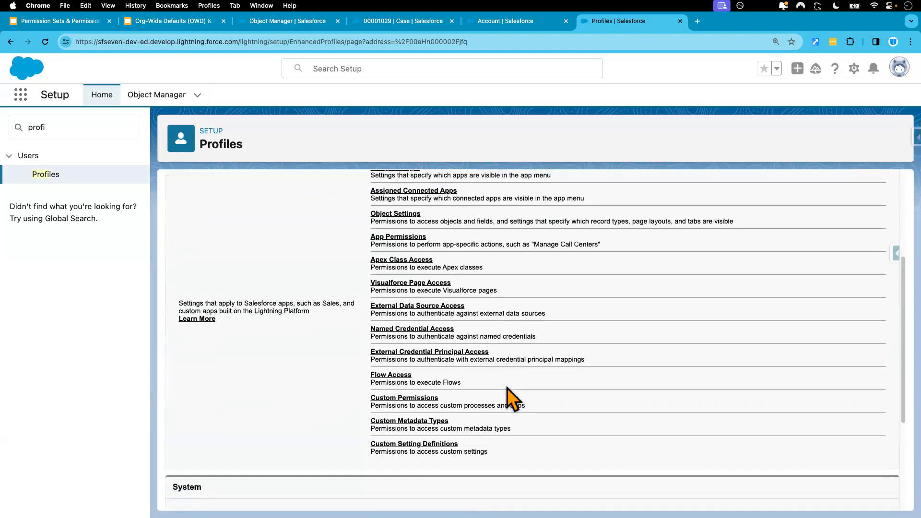
{"action": "left_click", "coordinate": [404, 391]}
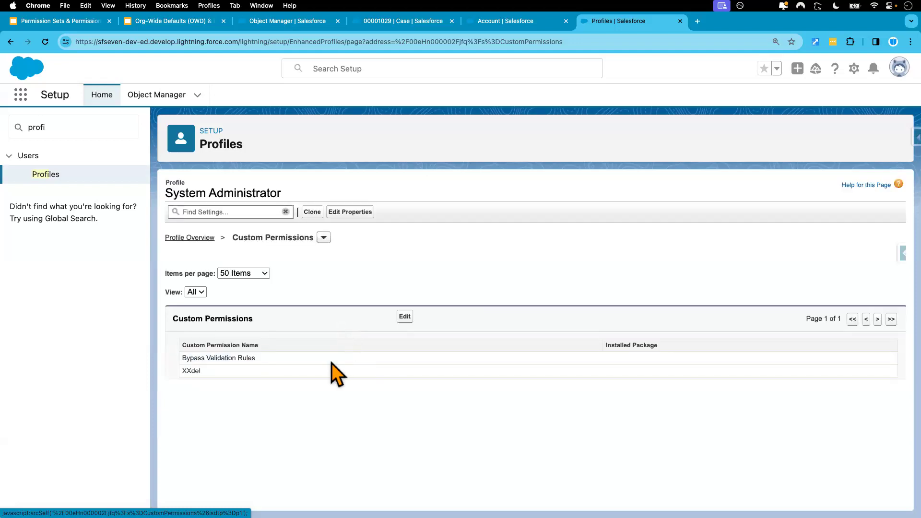
- Remove Bypass Validation Rules from the System Administrator profile's enabled custom permissions and save the change
{"action": "left_click", "coordinate": [404, 317]}
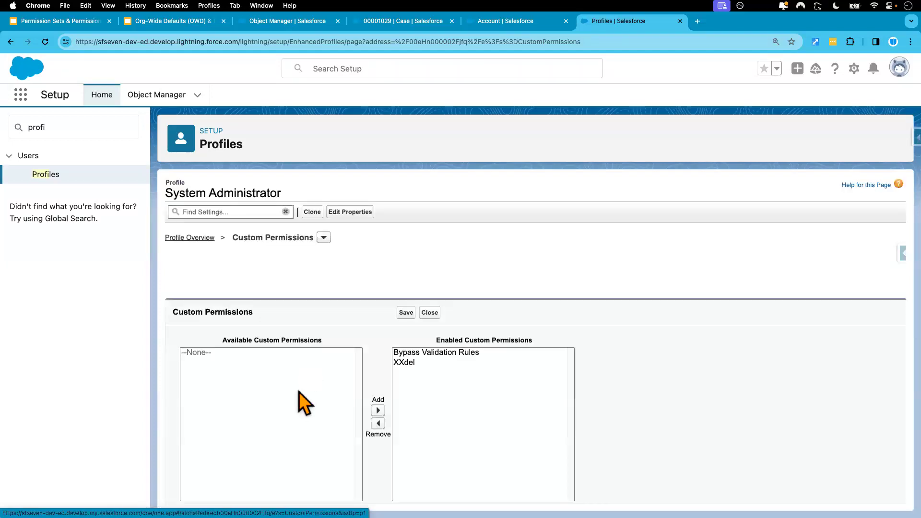
{"action": "left_click", "coordinate": [415, 357]}
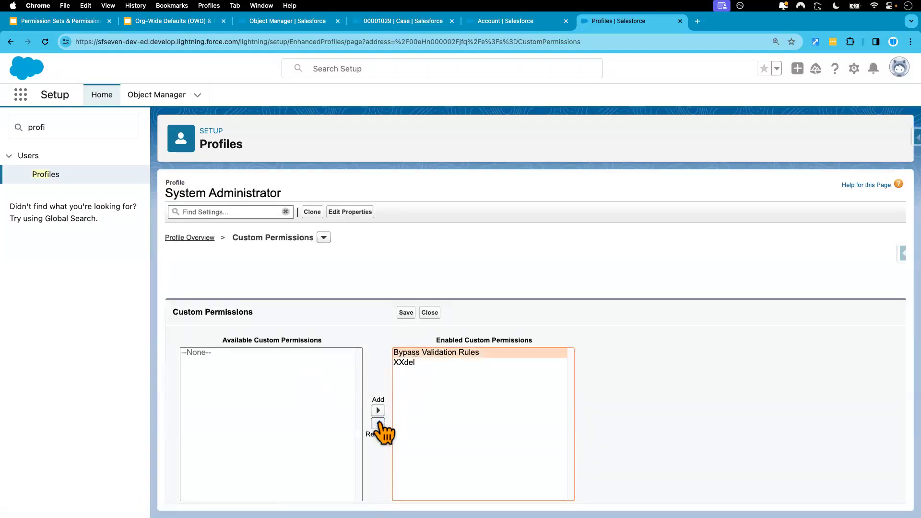
{"action": "left_click", "coordinate": [378, 423]}
{"action": "left_click", "coordinate": [407, 314]}
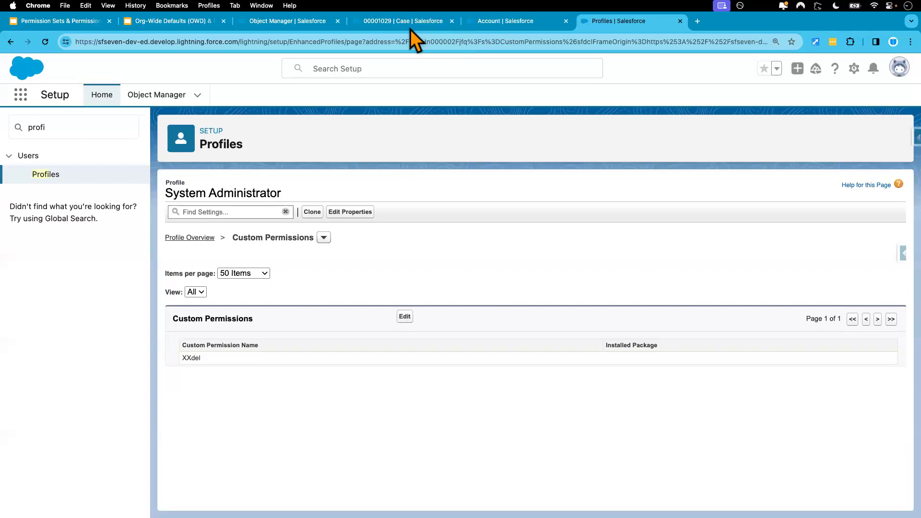
- Examine the custom permission reference in the error condition formula of the Case_Origin_Cannot_be_Changed validation rule
{"action": "left_click", "coordinate": [488, 25]}
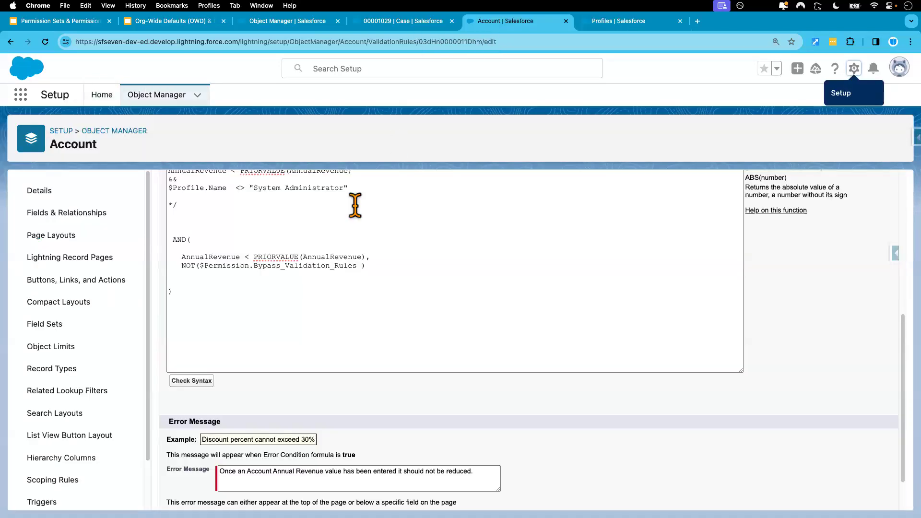
{"action": "left_click", "coordinate": [406, 23]}
{"action": "left_click", "coordinate": [277, 24]}
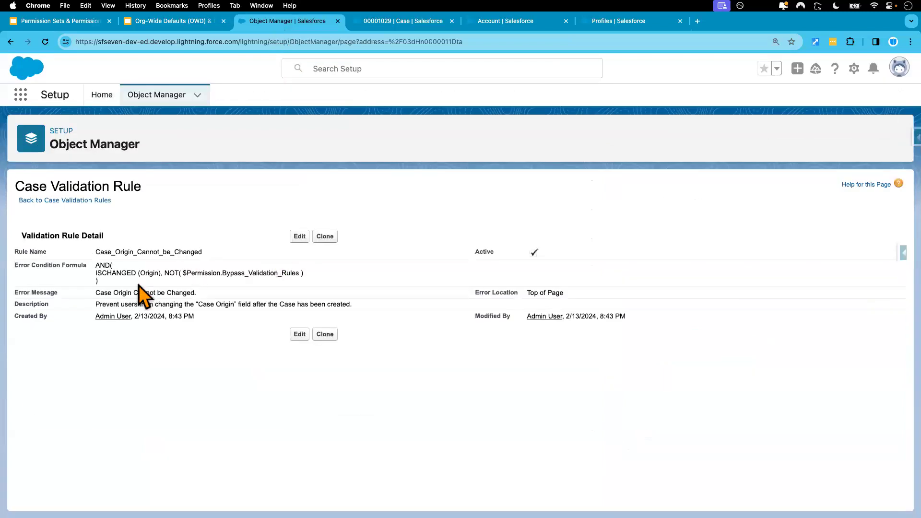
{"action": "left_click_drag", "start_coordinate": [183, 273], "coordinate": [300, 272]}
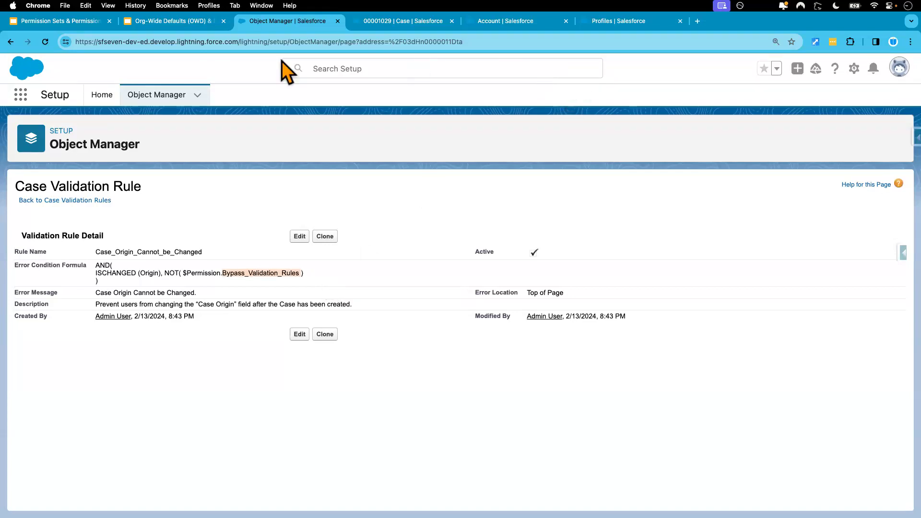
- Try to save the "TV Remote is not working" case with its Case Origin changed to Phone, and discard the edit
{"action": "left_click", "coordinate": [389, 27]}
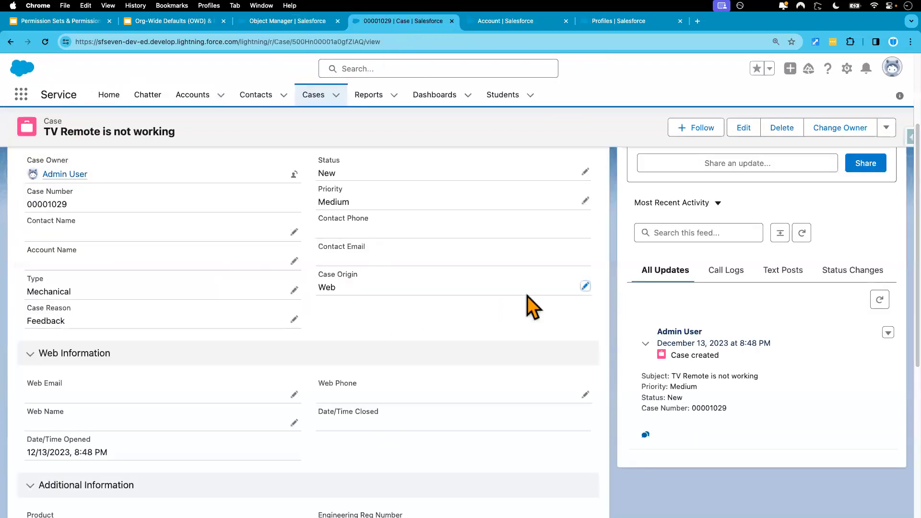
{"action": "left_click", "coordinate": [587, 288]}
{"action": "left_click", "coordinate": [412, 320]}
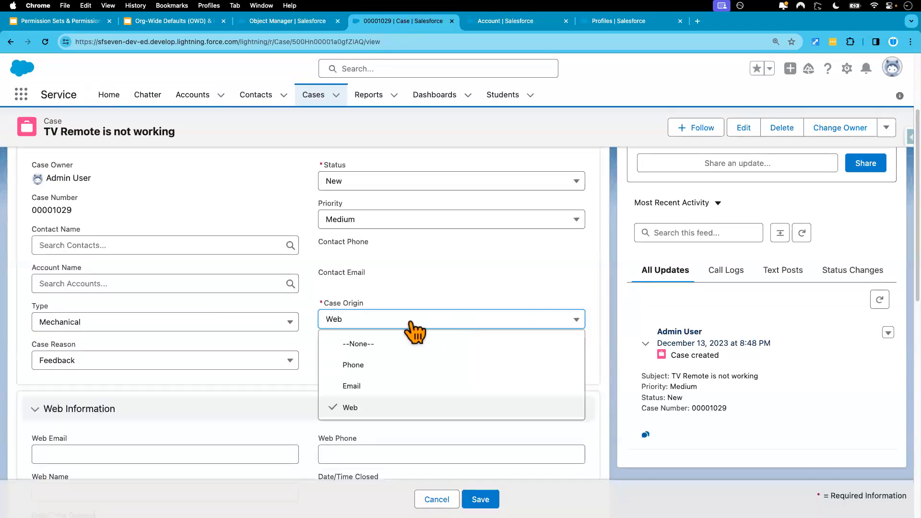
{"action": "left_click", "coordinate": [379, 369]}
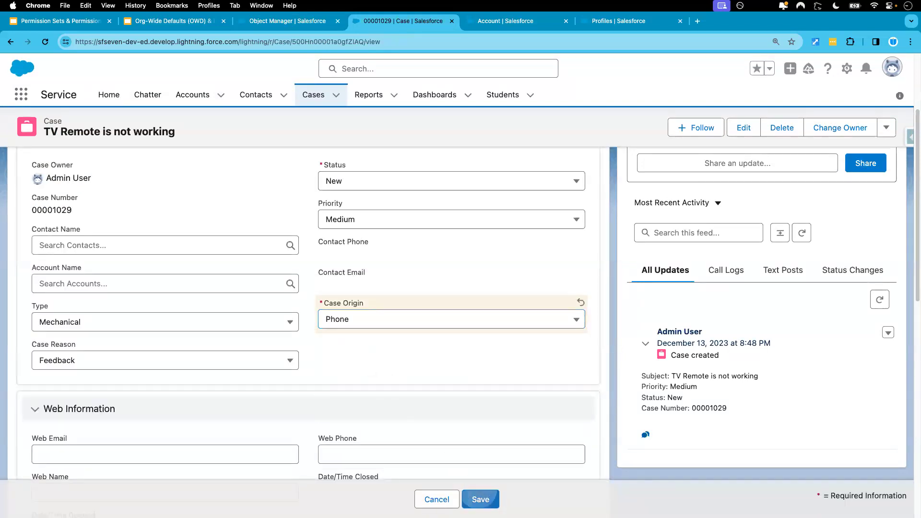
{"action": "left_click", "coordinate": [481, 499]}
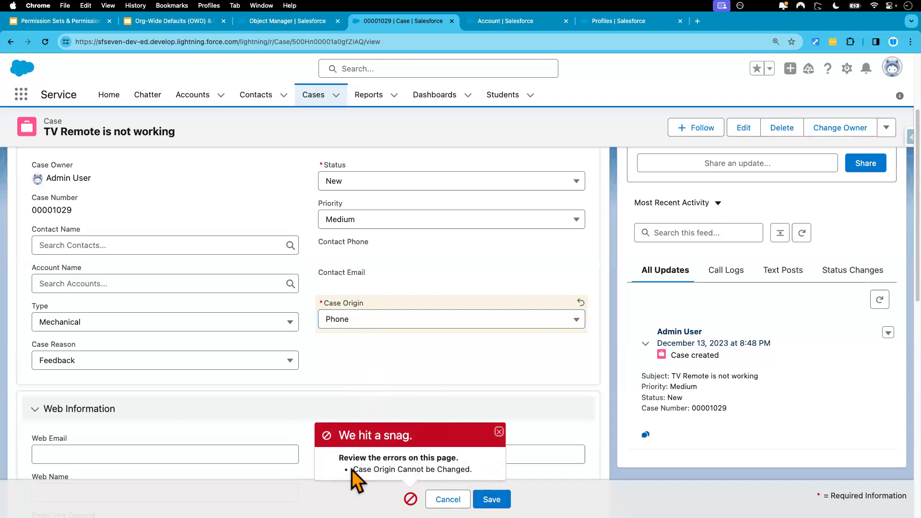
{"action": "left_click_drag", "start_coordinate": [354, 469], "coordinate": [484, 471]}
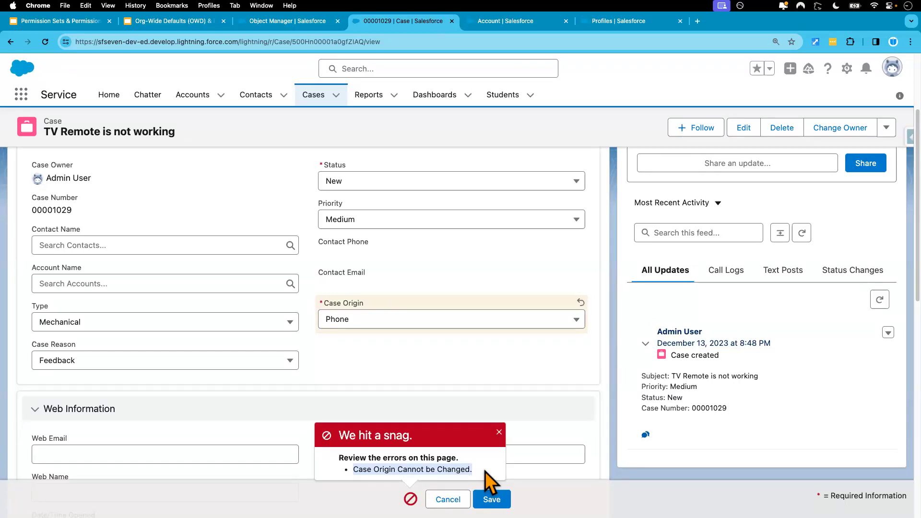
{"action": "left_click", "coordinate": [499, 433]}
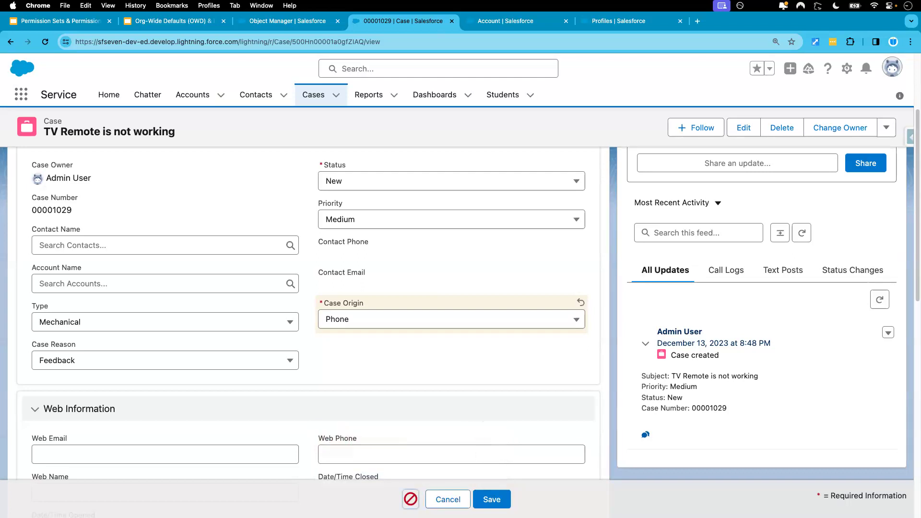
{"action": "left_click", "coordinate": [447, 500]}
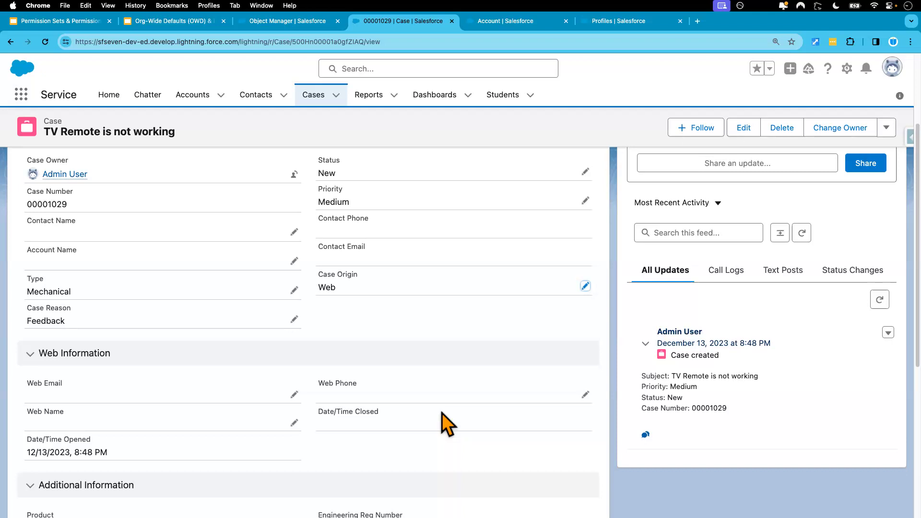
- Return to the Profiles setup tab and open the Permission Sets page by searching for "permis"
{"action": "left_click", "coordinate": [283, 25]}
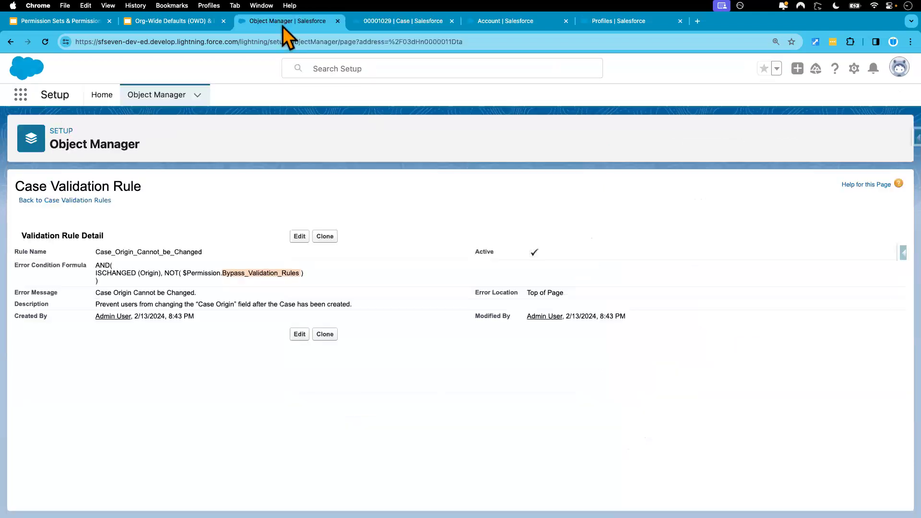
{"action": "left_click", "coordinate": [502, 21]}
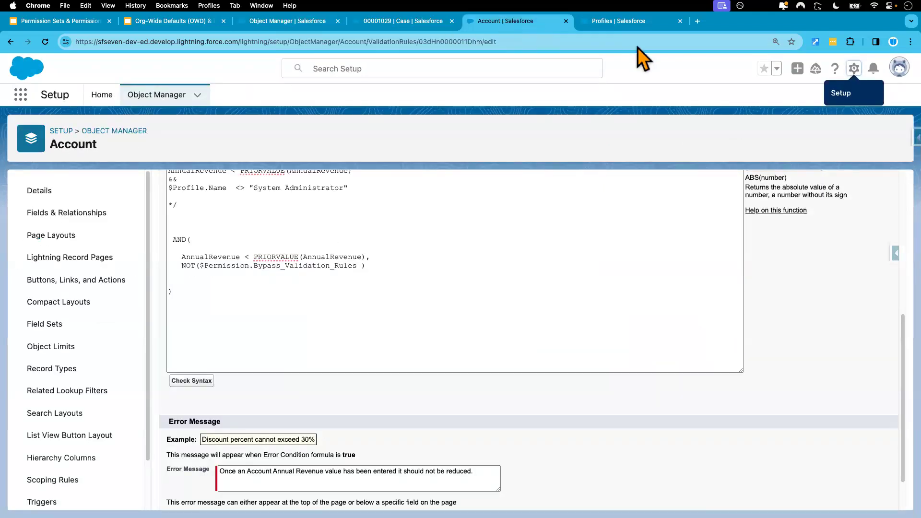
{"action": "left_click", "coordinate": [623, 29]}
{"action": "double_click", "coordinate": [97, 127]}
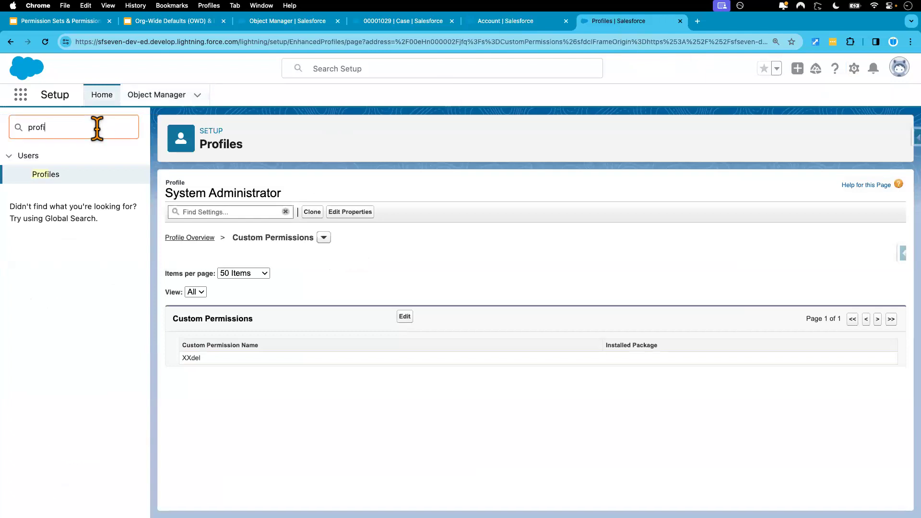
{"action": "type", "text": "permis"}
{"action": "left_click", "coordinate": [75, 196]}
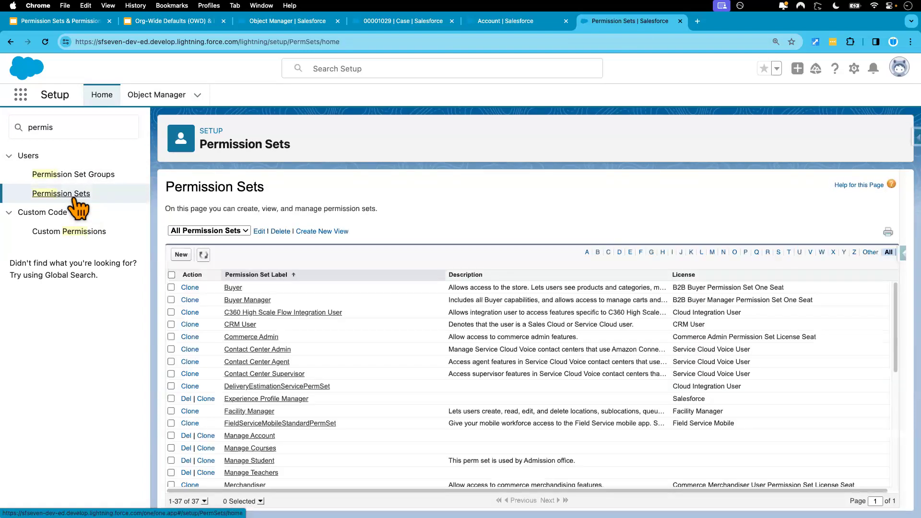
- Create and save a permission set labelled "Bypass Validation Rule" with API name Bypass_Validation_Rule and no license
{"action": "left_click", "coordinate": [181, 256]}
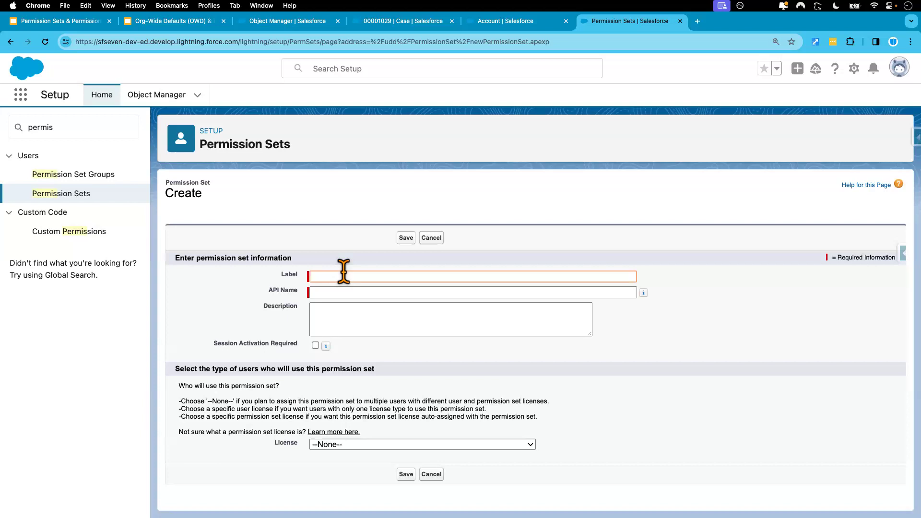
{"action": "type", "text": "Bypass "}
{"action": "type", "text": "Validation R"}
{"action": "type", "text": "ul"}
{"action": "key", "text": "BackSpace"}
{"action": "type", "text": "le"}
{"action": "left_click", "coordinate": [726, 312]}
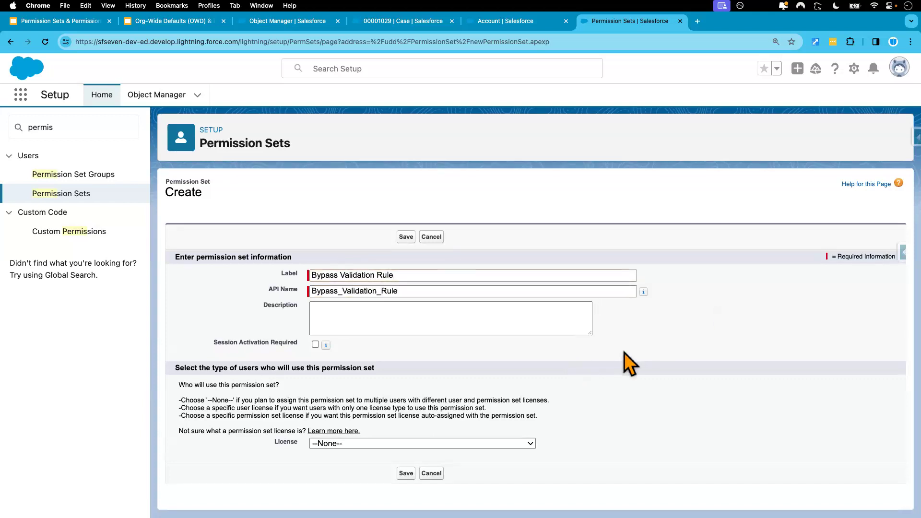
{"action": "left_click", "coordinate": [406, 475]}
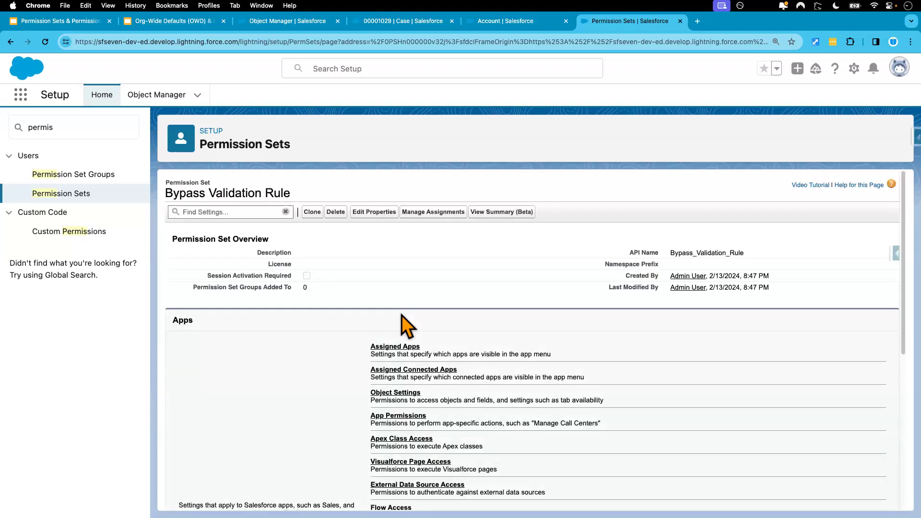
{"action": "scroll", "coordinate": [404, 316], "scroll_direction": "down", "scroll_amount": 2}
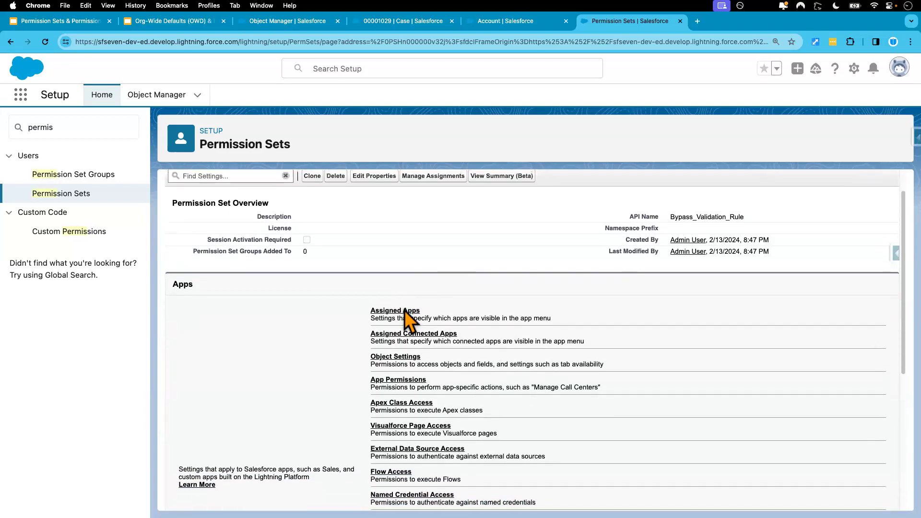
{"action": "scroll", "coordinate": [405, 316], "scroll_direction": "up", "scroll_amount": 2}
{"action": "left_click_drag", "start_coordinate": [298, 195], "coordinate": [166, 194]}
{"action": "left_click", "coordinate": [283, 190]}
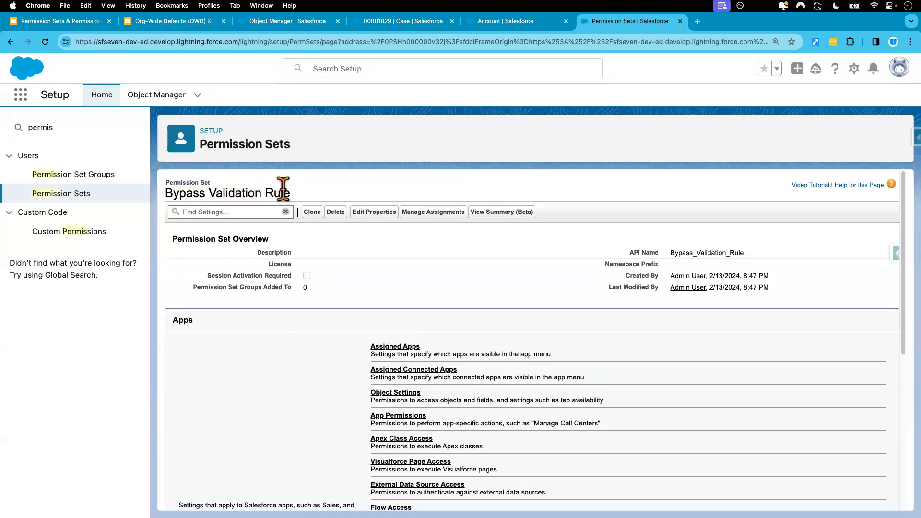
{"action": "left_click_drag", "start_coordinate": [295, 192], "coordinate": [165, 195]}
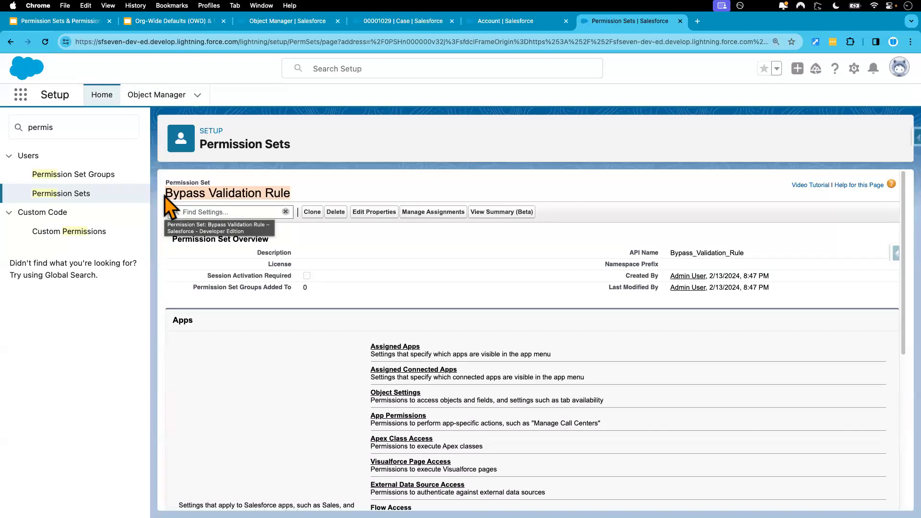
- Enable the Bypass Validation Rules custom permission in the Bypass Validation Rule permission set and save it
{"action": "left_click", "coordinate": [312, 191]}
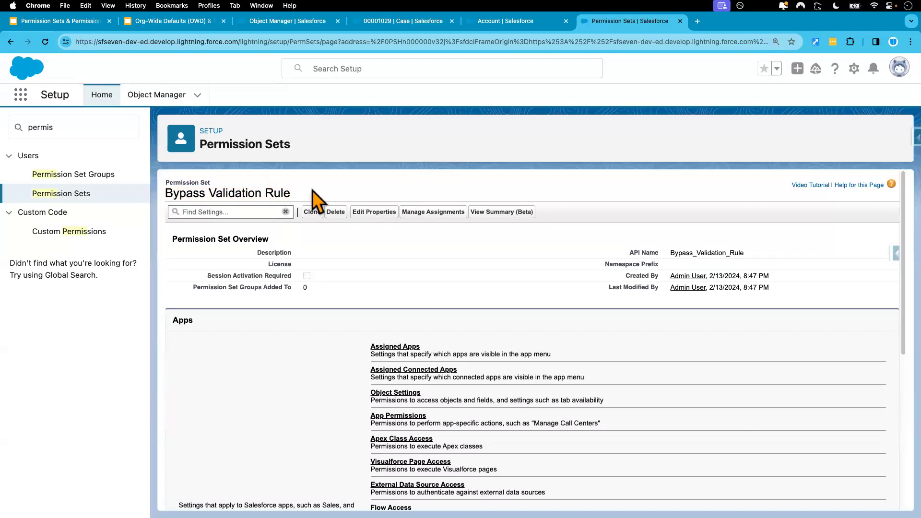
{"action": "left_click_drag", "start_coordinate": [298, 194], "coordinate": [168, 194]}
{"action": "left_click", "coordinate": [330, 195]}
{"action": "scroll", "coordinate": [331, 422], "scroll_direction": "down", "scroll_amount": 2}
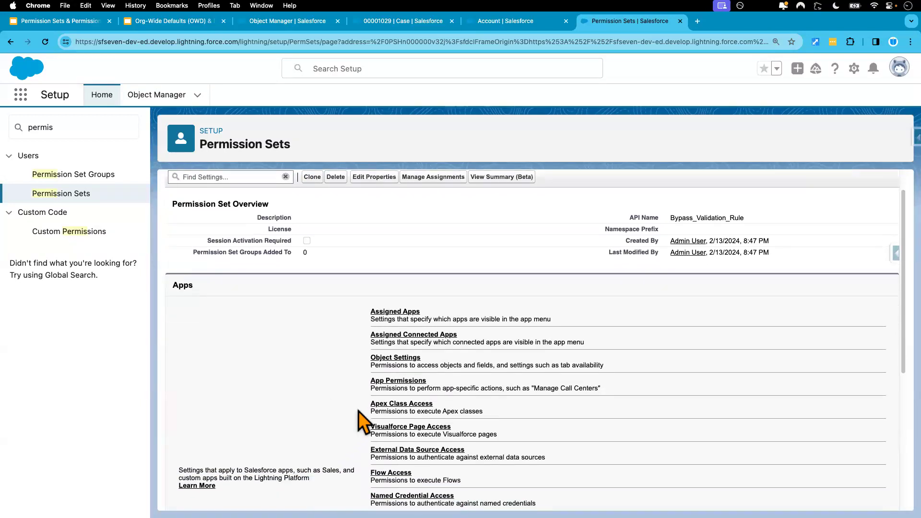
{"action": "scroll", "coordinate": [353, 418], "scroll_direction": "down", "scroll_amount": 2}
{"action": "scroll", "coordinate": [344, 425], "scroll_direction": "down", "scroll_amount": 1}
{"action": "scroll", "coordinate": [350, 435], "scroll_direction": "down", "scroll_amount": 2}
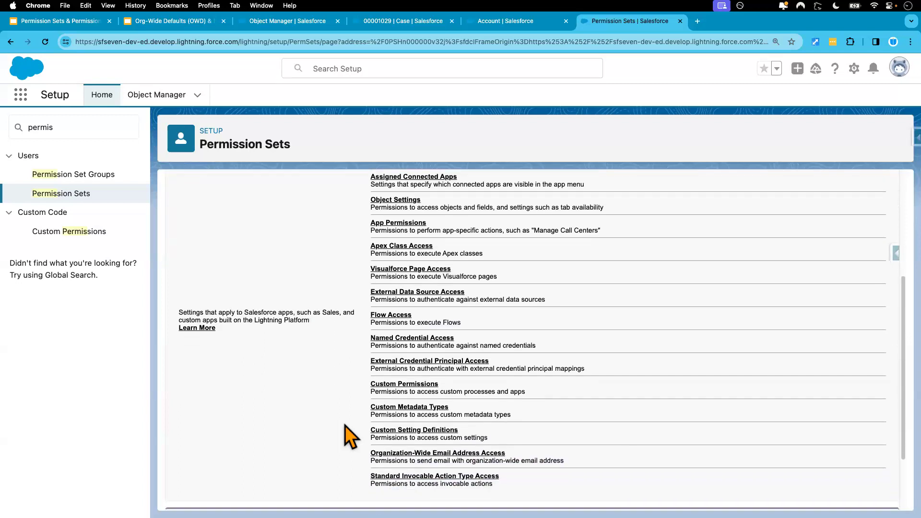
{"action": "left_click", "coordinate": [405, 385]}
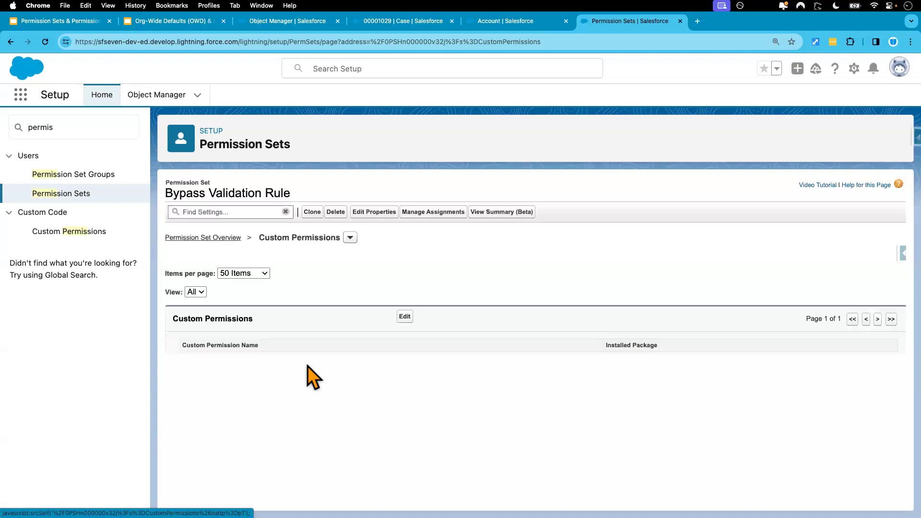
{"action": "left_click", "coordinate": [406, 317]}
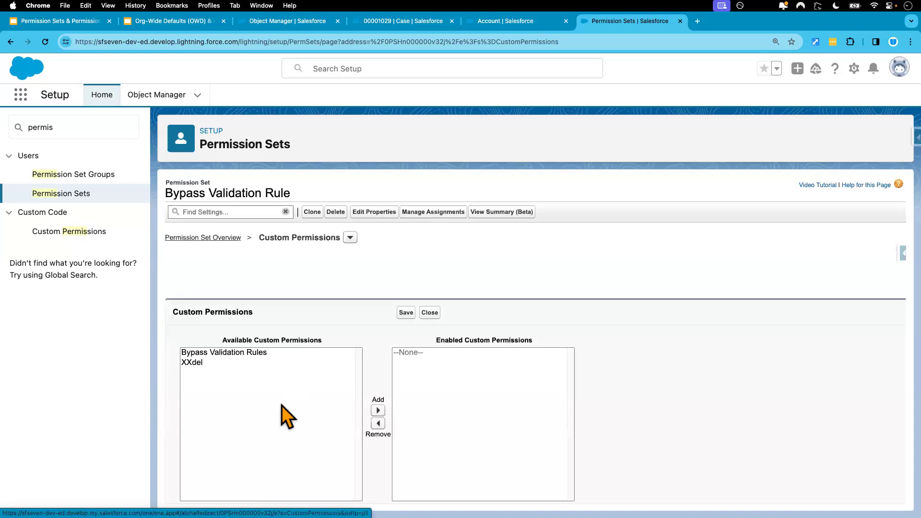
{"action": "left_click", "coordinate": [245, 354]}
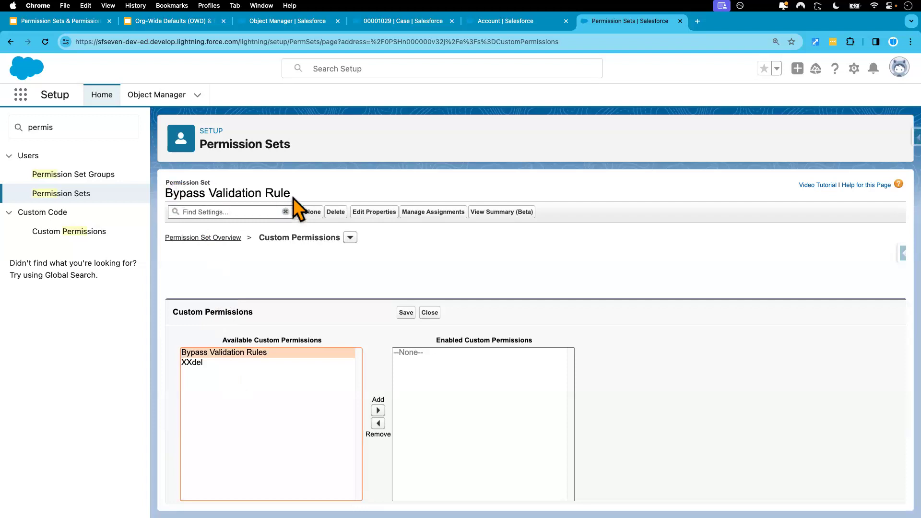
{"action": "left_click", "coordinate": [378, 410]}
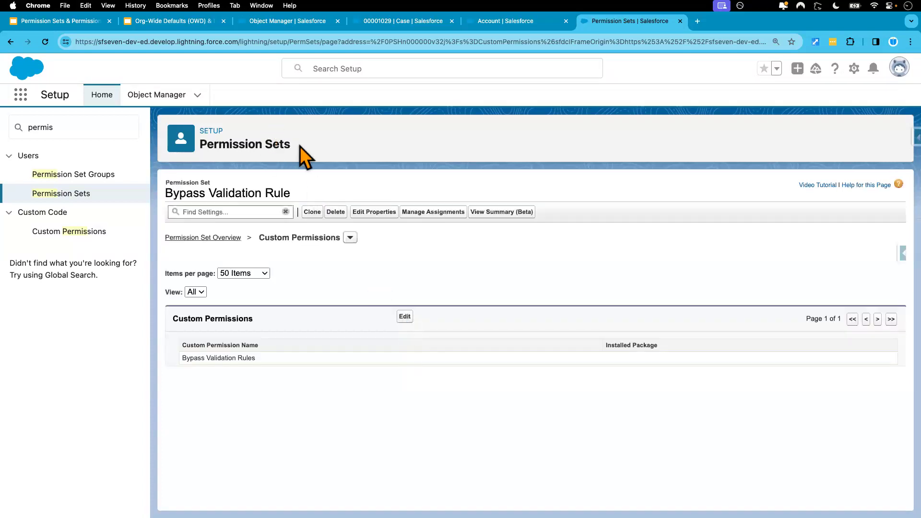
- Assign the Bypass Validation Rule permission set to the Admin User with no expiration date
{"action": "left_click_drag", "start_coordinate": [290, 145], "coordinate": [200, 144]}
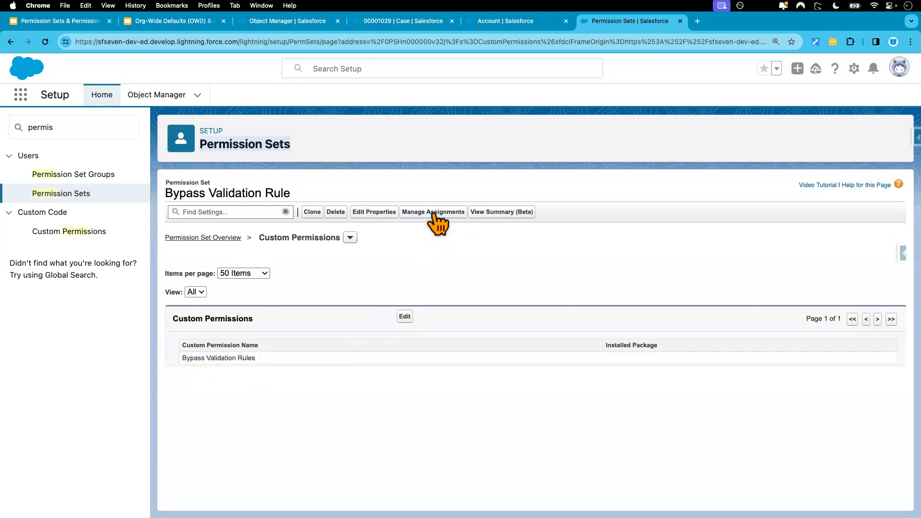
{"action": "left_click", "coordinate": [308, 143]}
{"action": "left_click", "coordinate": [431, 214]}
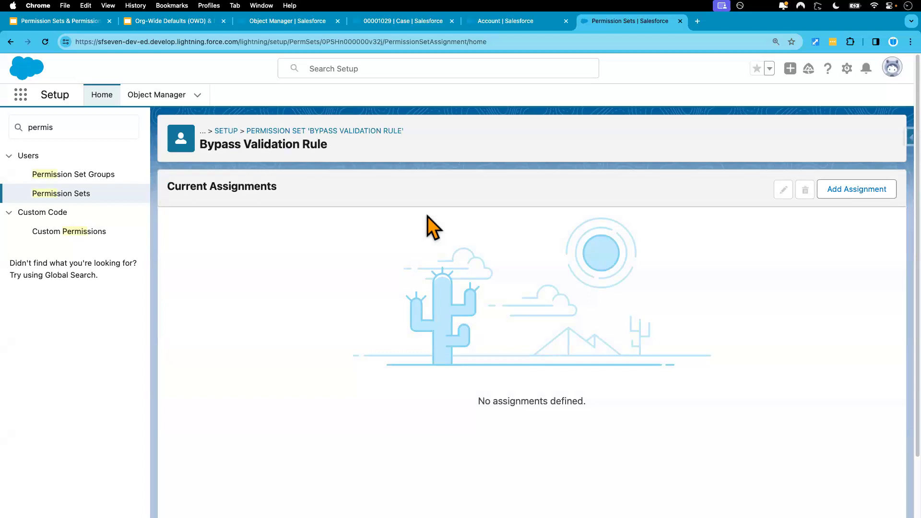
{"action": "left_click", "coordinate": [836, 189]}
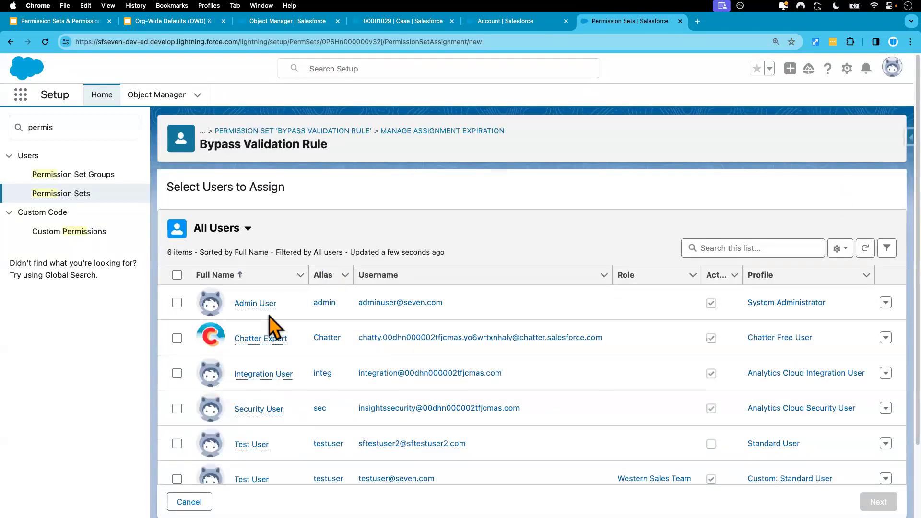
{"action": "left_click", "coordinate": [177, 303]}
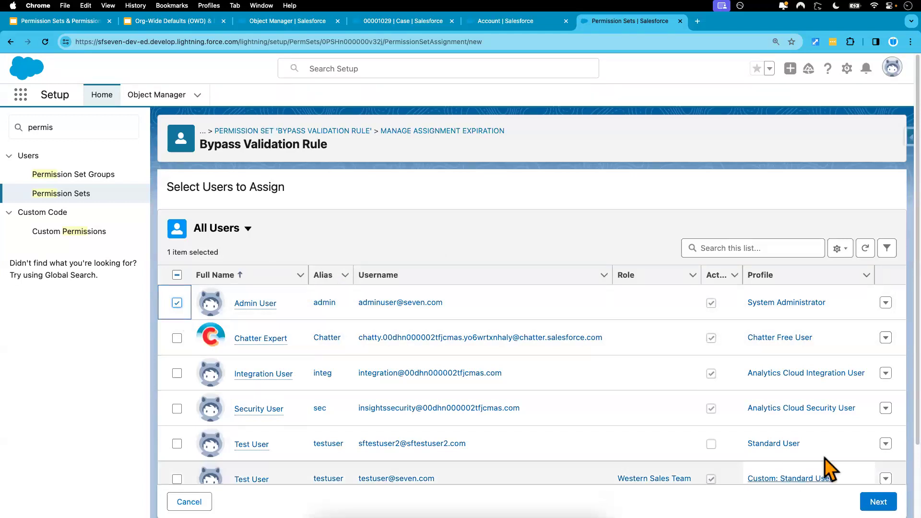
{"action": "left_click", "coordinate": [878, 501]}
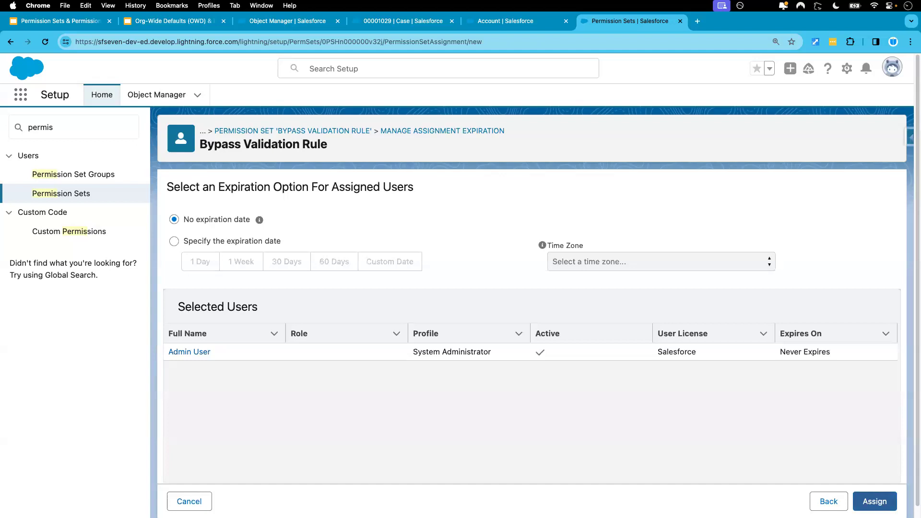
{"action": "left_click", "coordinate": [874, 502]}
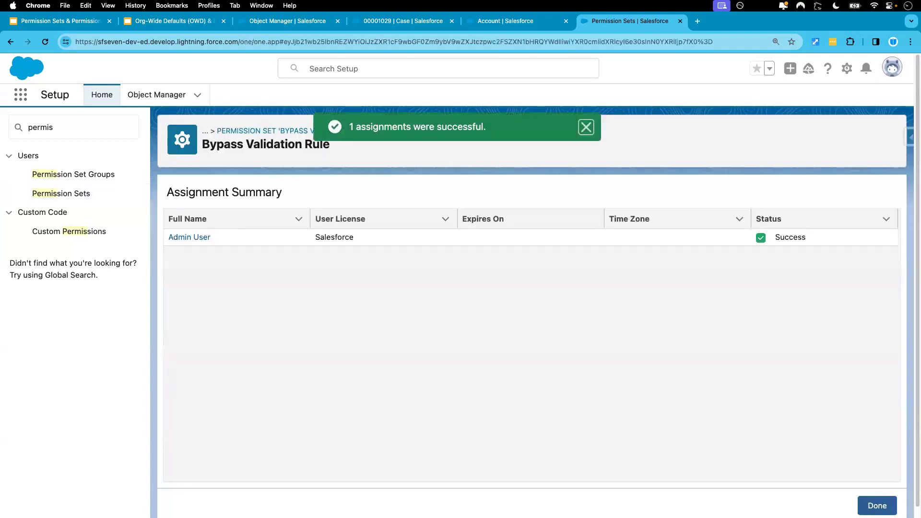
{"action": "left_click", "coordinate": [874, 502]}
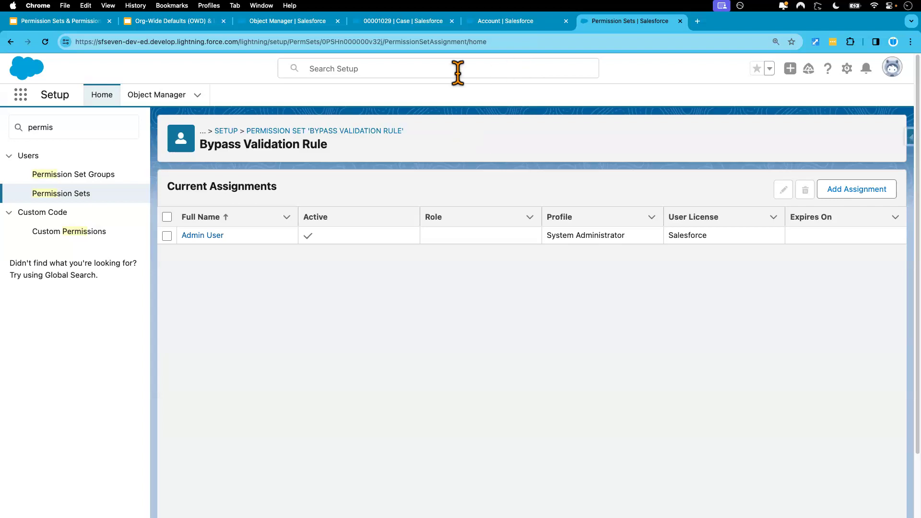
- Return to the "TV Remote is not working" case, change its Case Origin to Email and save
{"action": "left_click", "coordinate": [398, 28]}
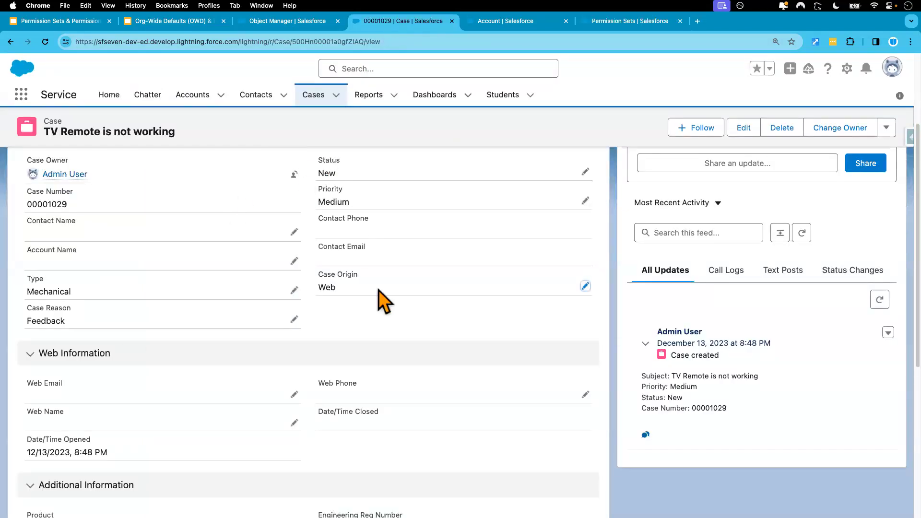
{"action": "left_click", "coordinate": [584, 286]}
{"action": "left_click", "coordinate": [494, 321]}
{"action": "left_click", "coordinate": [438, 384]}
{"action": "left_click", "coordinate": [480, 499]}
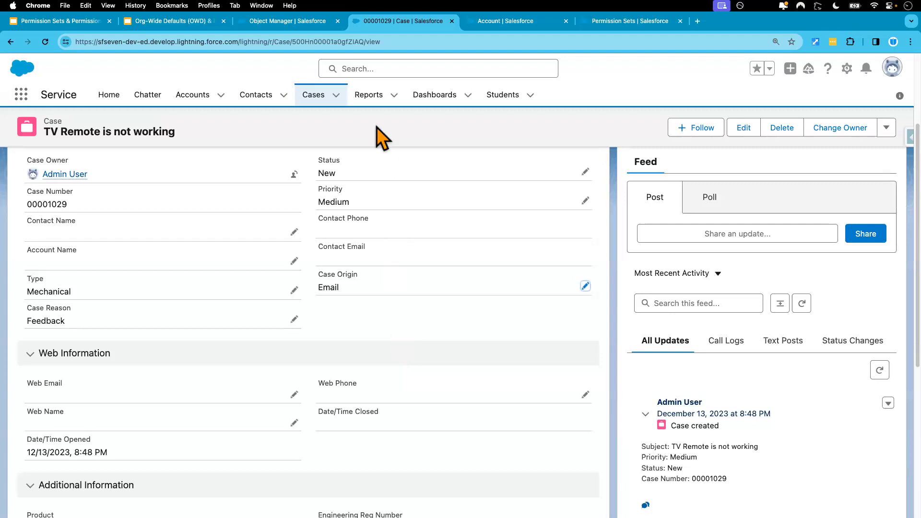
- Review the Bypass_Validation_Rules reference in the error condition formula of the Case_Origin_Cannot_be_Changed validation rule
{"action": "left_click", "coordinate": [292, 22]}
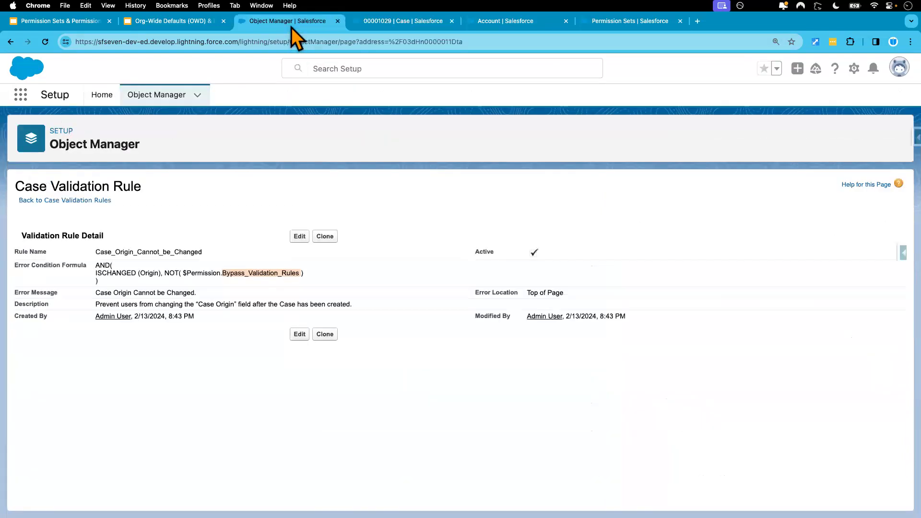
{"action": "left_click", "coordinate": [232, 278]}
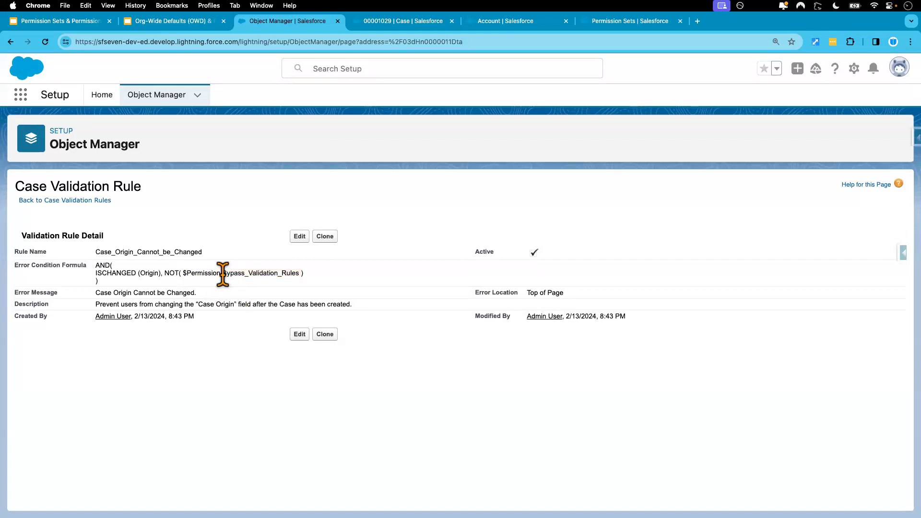
{"action": "left_click_drag", "start_coordinate": [223, 274], "coordinate": [298, 273]}
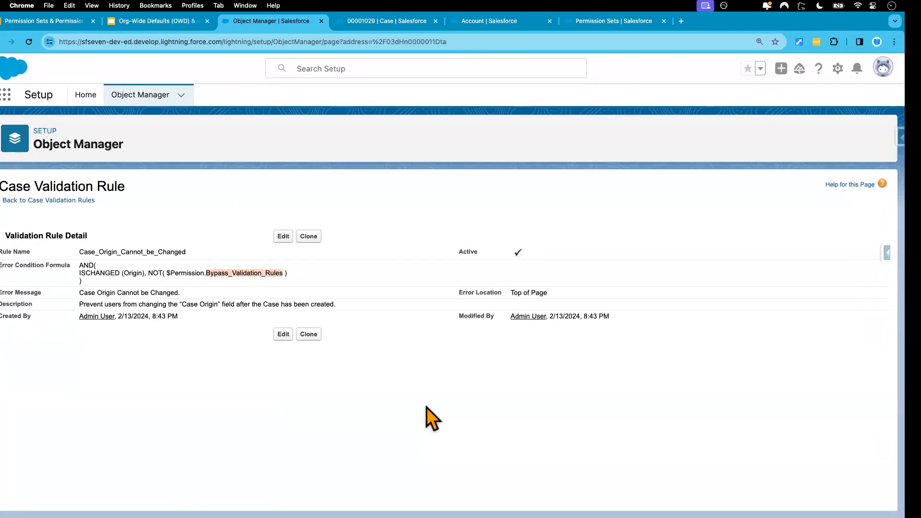
- Switch to the incognito window, find Cases by searching for "case", and open the case about electrical wiring installation for GC5060
{"action": "key", "text": "ctrl+Right"}
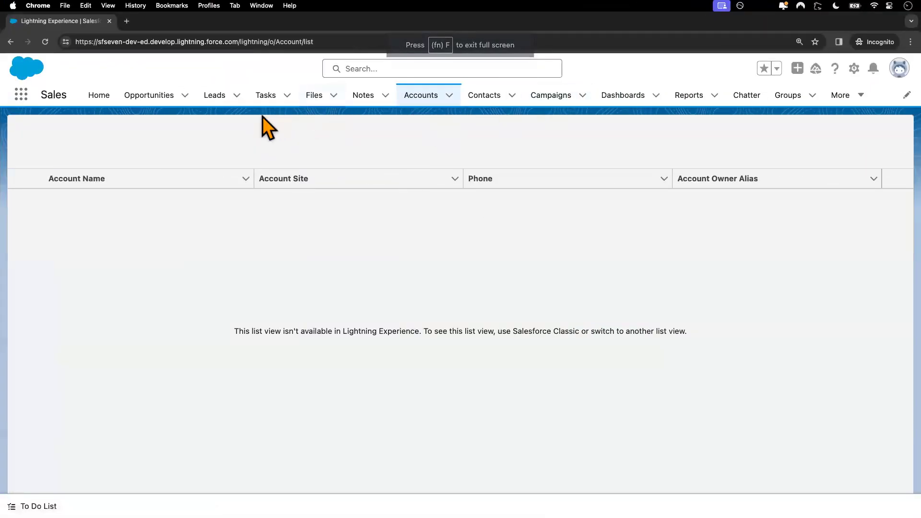
{"action": "left_click", "coordinate": [21, 95]}
{"action": "type", "text": "case"}
{"action": "left_click", "coordinate": [35, 200]}
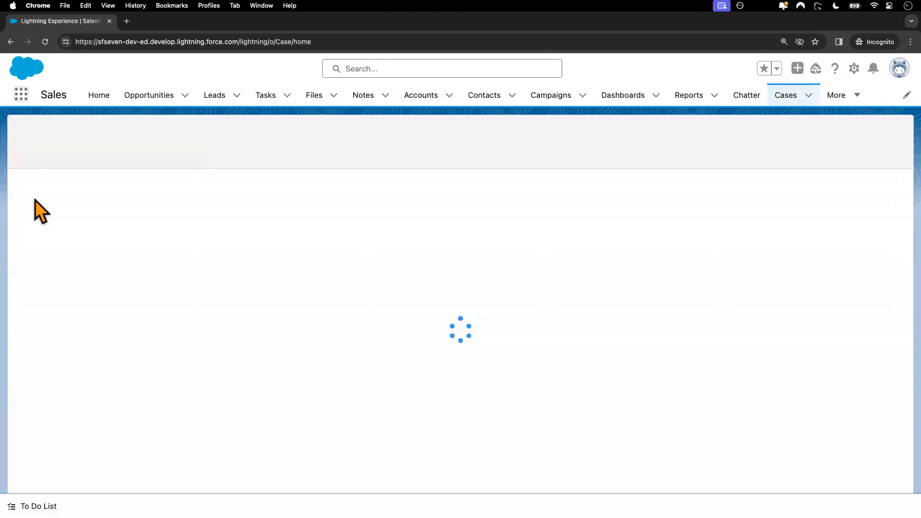
{"action": "left_click", "coordinate": [94, 198]}
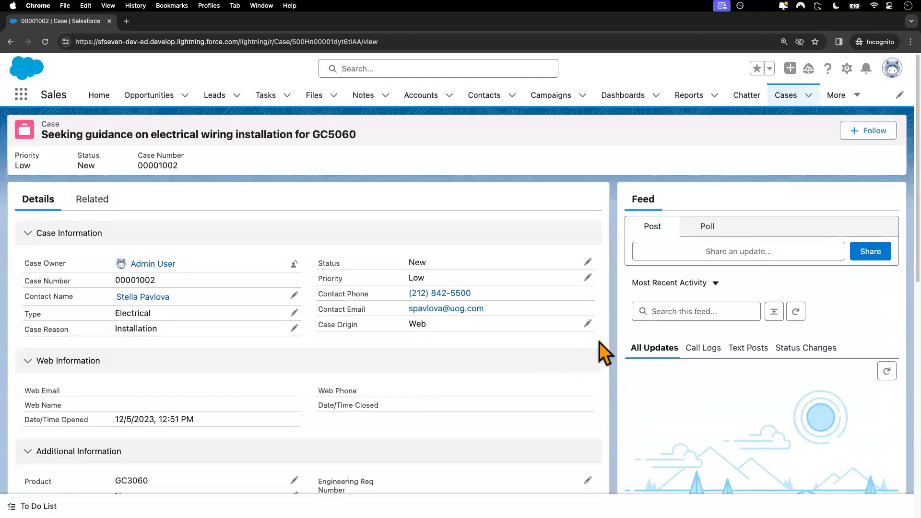
- Change the Case Origin of the electrical wiring installation case to Phone and save it
{"action": "left_click", "coordinate": [590, 326]}
{"action": "left_click", "coordinate": [465, 364]}
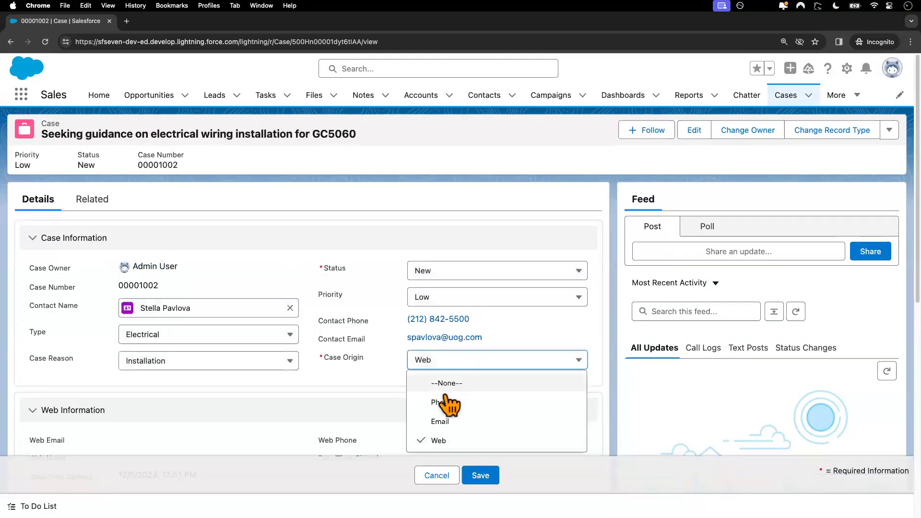
{"action": "left_click", "coordinate": [449, 404]}
{"action": "left_click", "coordinate": [481, 476]}
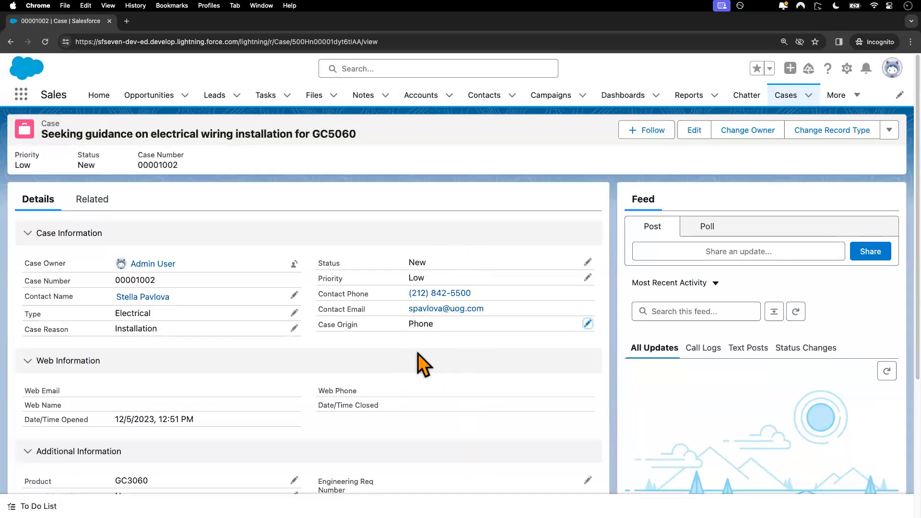
{"action": "left_click_drag", "start_coordinate": [318, 324], "coordinate": [363, 333]}
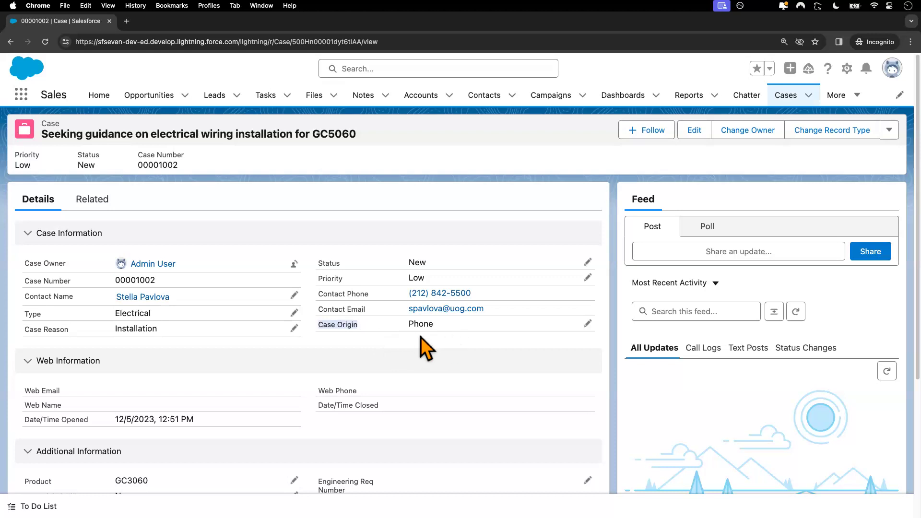
- Return to the Permission Sets setup tab in the main window and open the Profiles page by searching for "pro"
{"action": "key", "text": "ctrl+Left"}
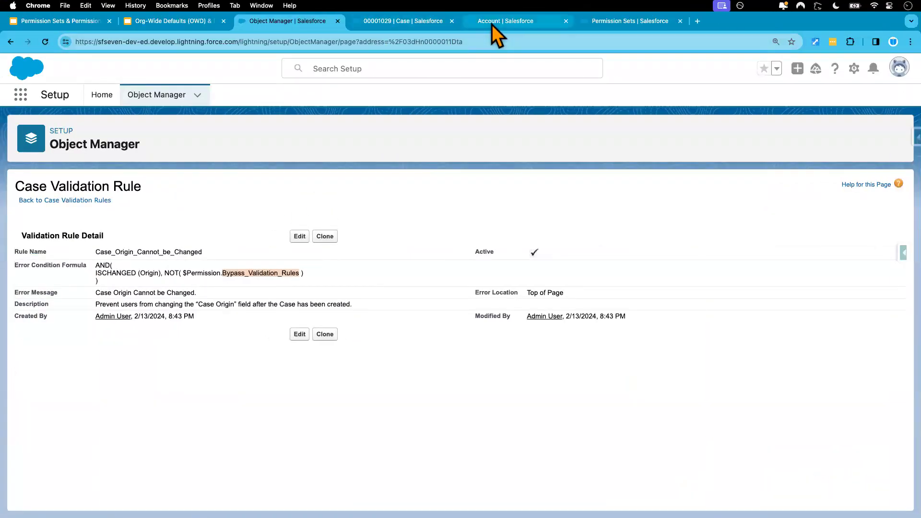
{"action": "left_click", "coordinate": [491, 24]}
{"action": "left_click", "coordinate": [643, 21]}
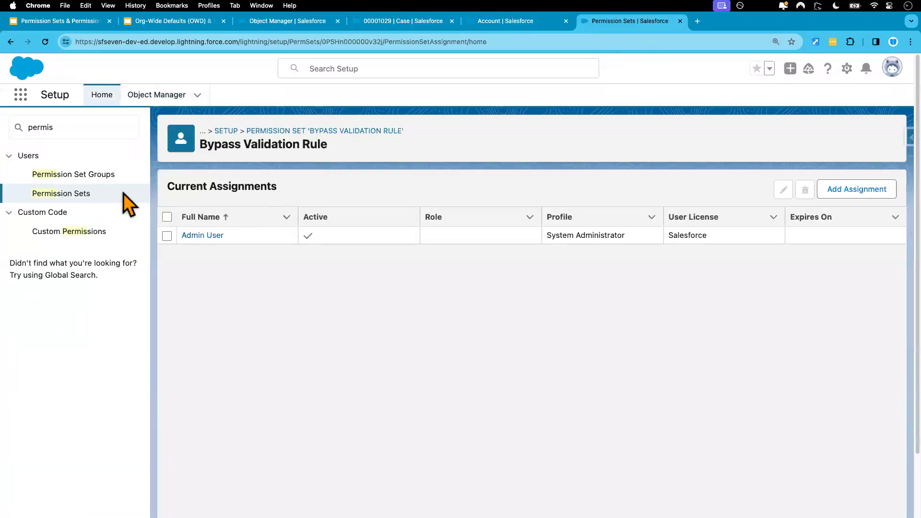
{"action": "left_click", "coordinate": [83, 127]}
{"action": "key", "text": "super+a"}
{"action": "type", "text": "c"}
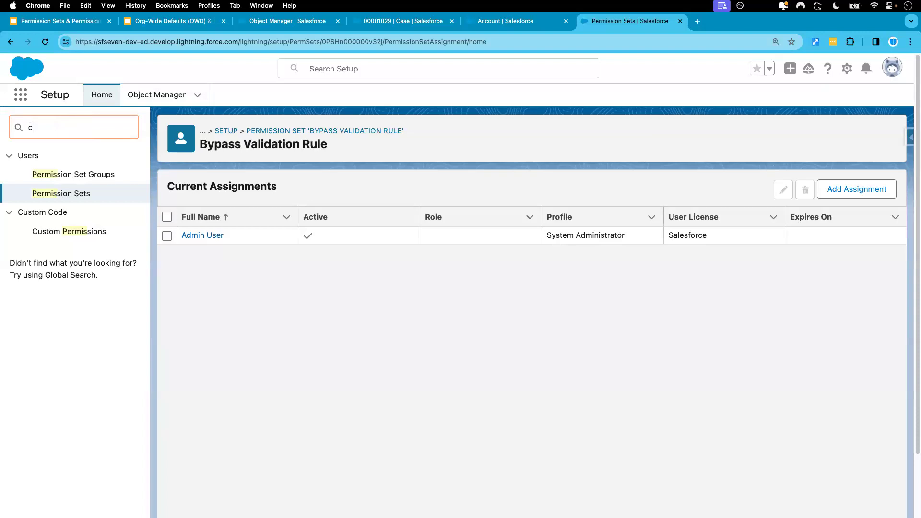
{"action": "key", "text": "BackSpace"}
{"action": "type", "text": "pro"}
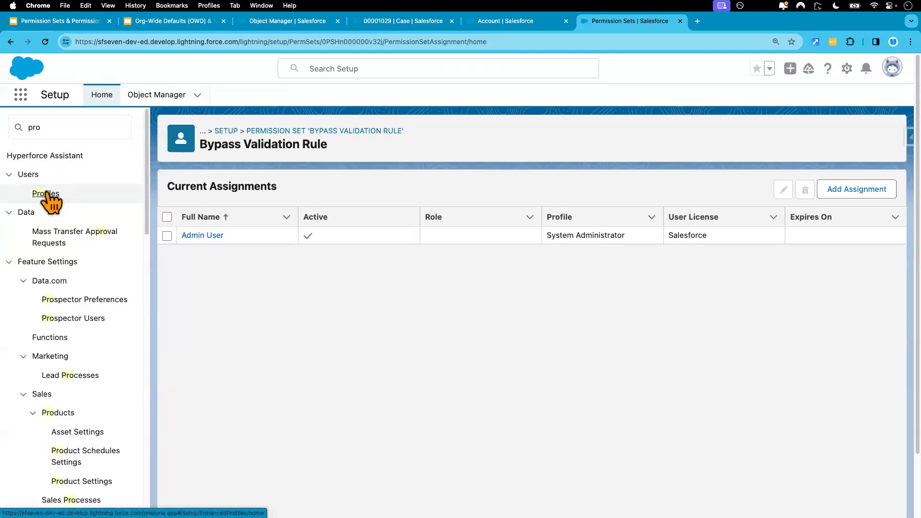
{"action": "left_click", "coordinate": [46, 194]}
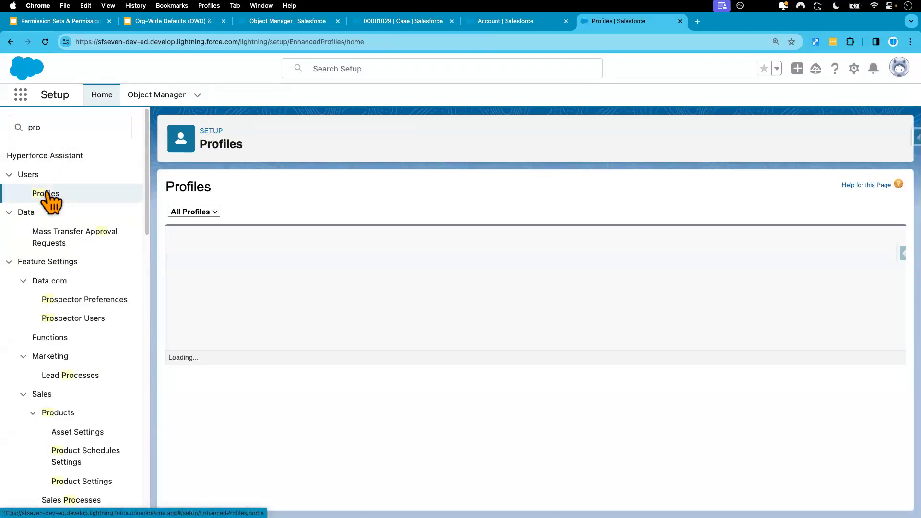
- Open the Custom Permissions settings of the Custom: Standard User profile
{"action": "left_click", "coordinate": [272, 269]}
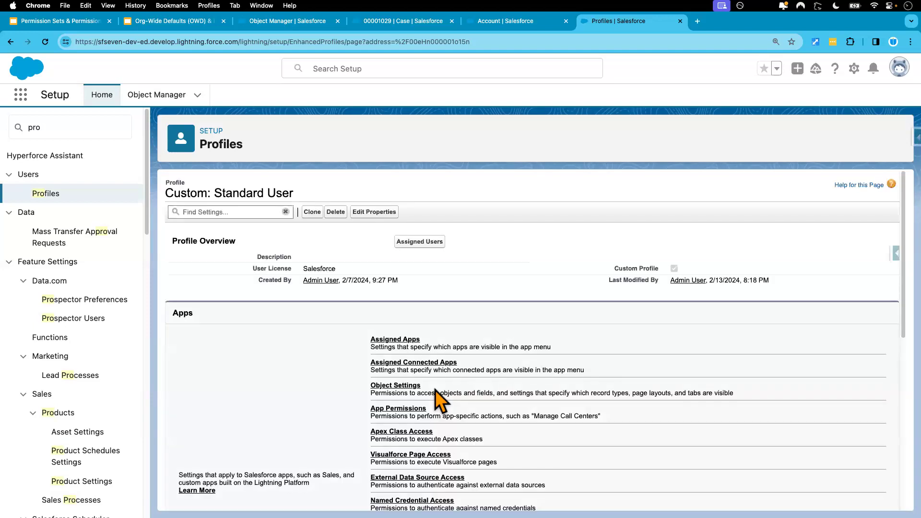
{"action": "scroll", "coordinate": [437, 399], "scroll_direction": "down", "scroll_amount": 5}
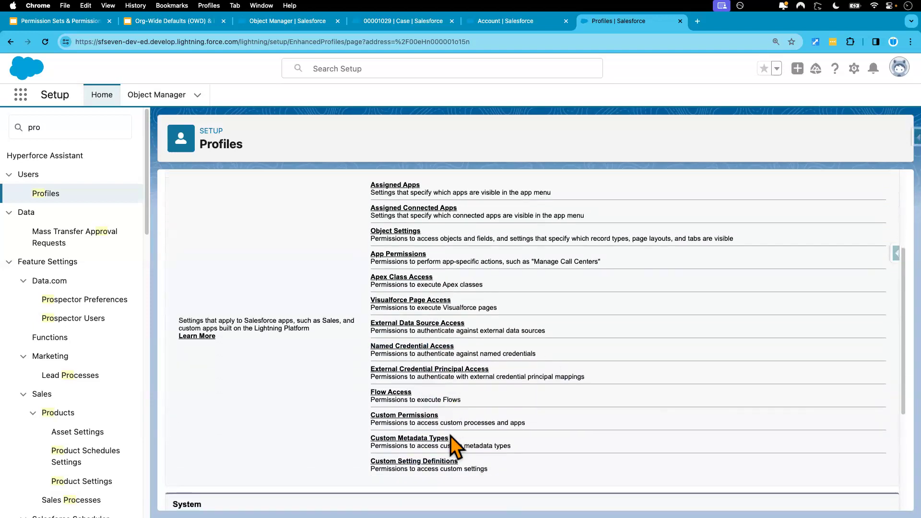
{"action": "left_click", "coordinate": [415, 416]}
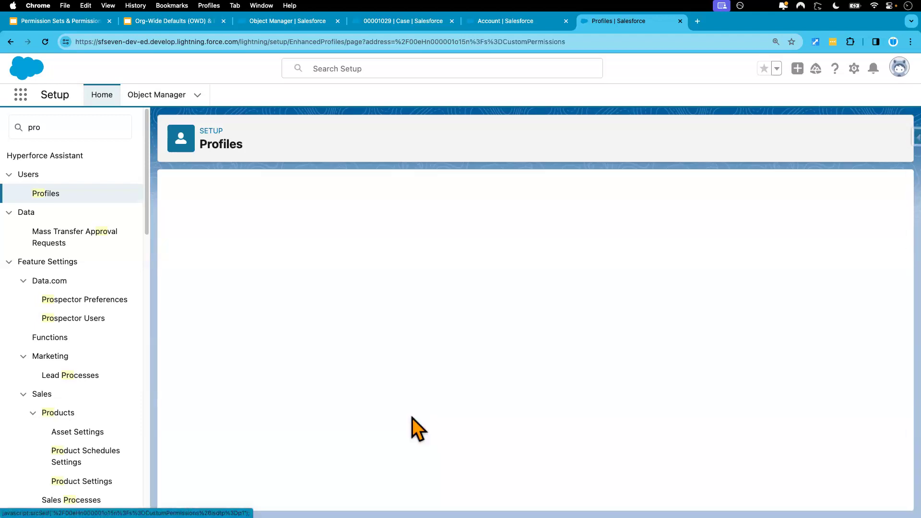